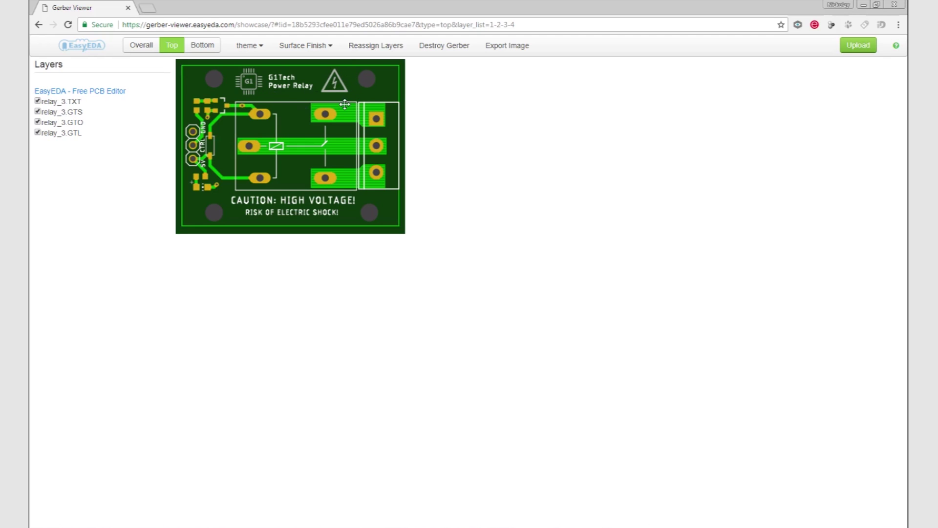
Step: Marquee-select the whole G1 chip logo in Illustrator after checking the bottom and top views
left_click(202, 46)
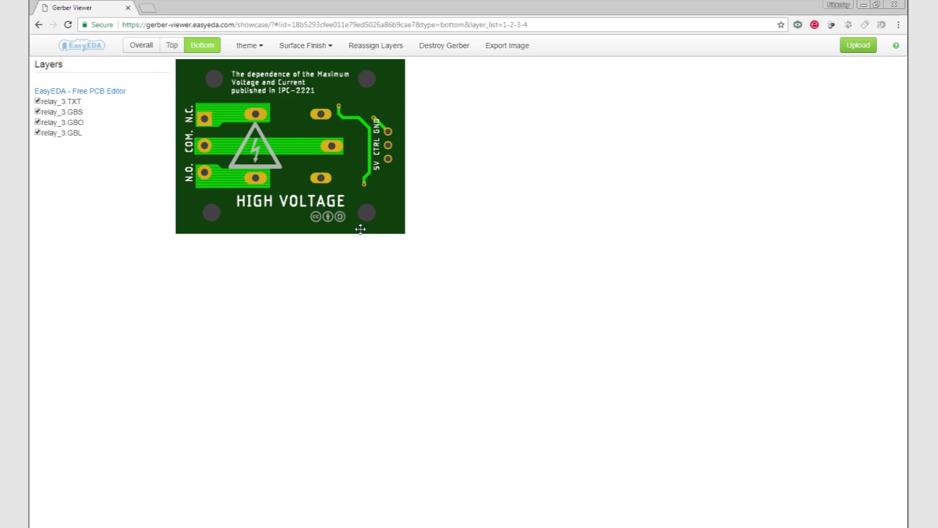
left_click(170, 46)
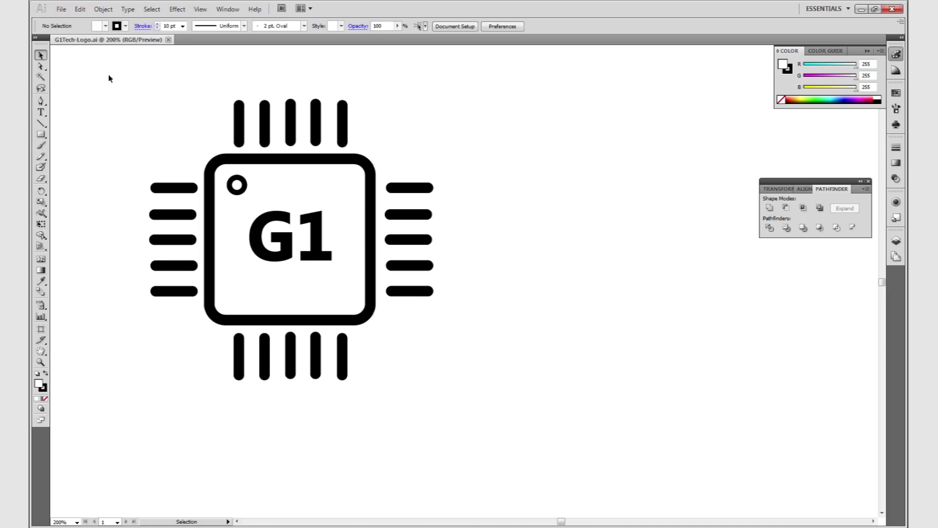
left_click_drag(110, 78, 572, 462)
left_click(479, 368)
mouse_move(96, 67)
left_mouse_down()
mouse_move(484, 355)
mouse_move(532, 426)
left_mouse_up()
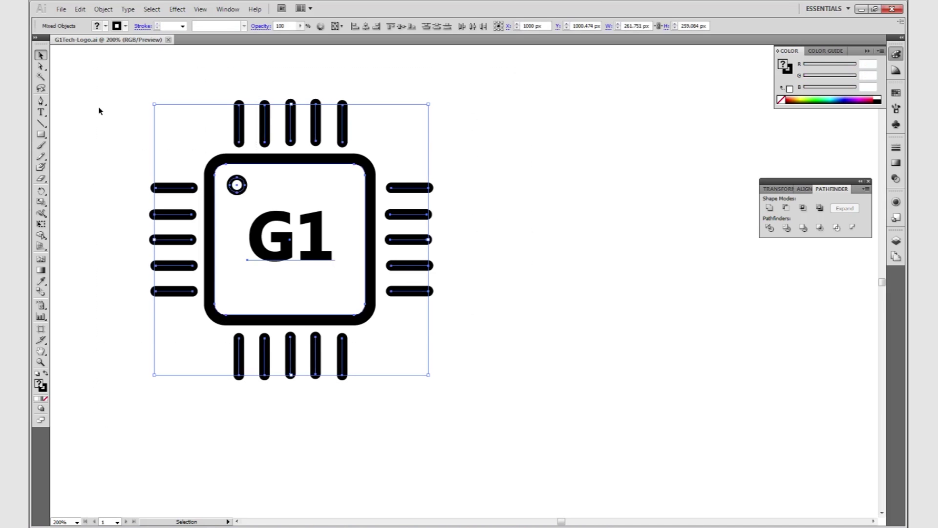
left_click(57, 10)
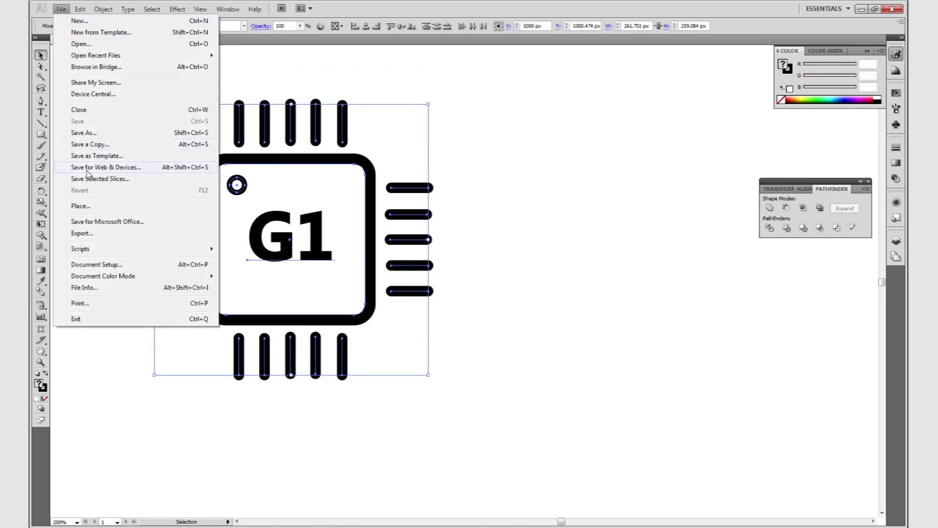
Step: Export the logo as a 1-bit, 300 ppi BMP replacing G1Tech-Logo.bmp, then deselect it
left_click(97, 233)
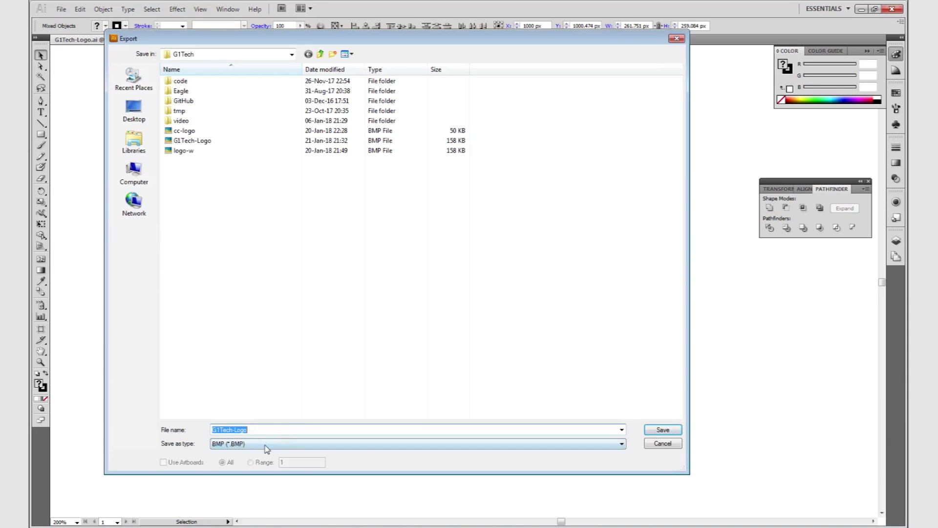
left_click(665, 431)
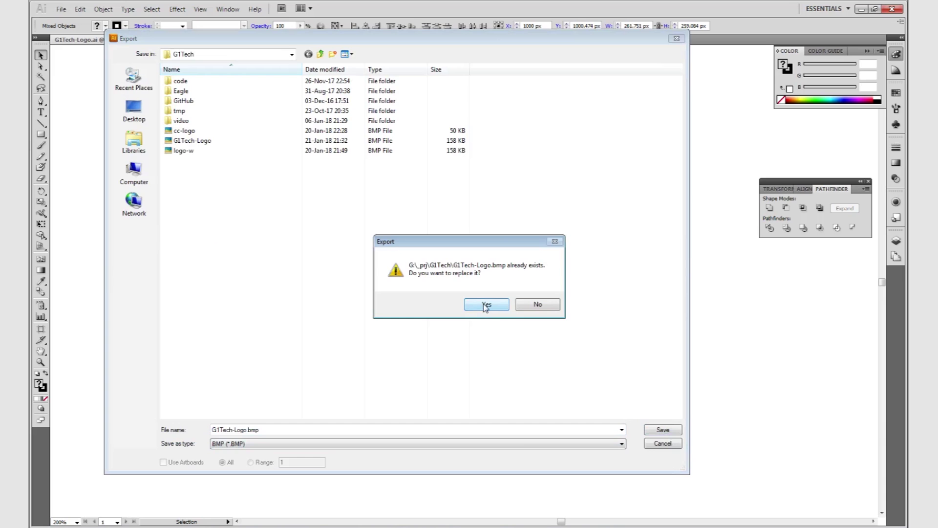
left_click(486, 305)
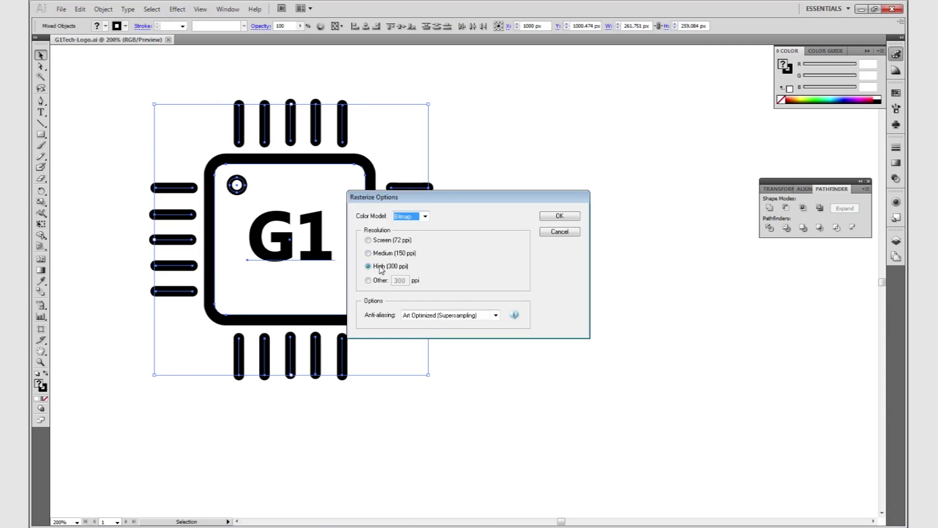
left_click(561, 216)
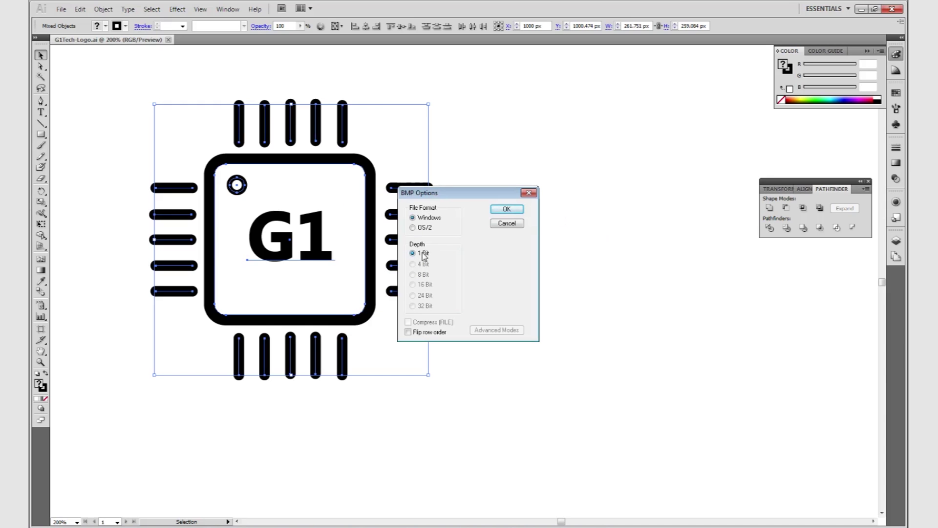
left_click(509, 209)
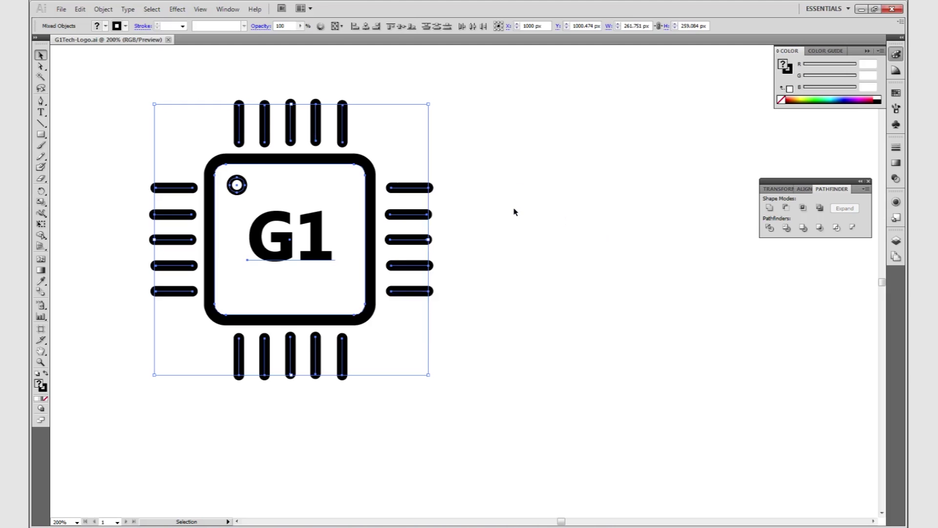
left_click(462, 191)
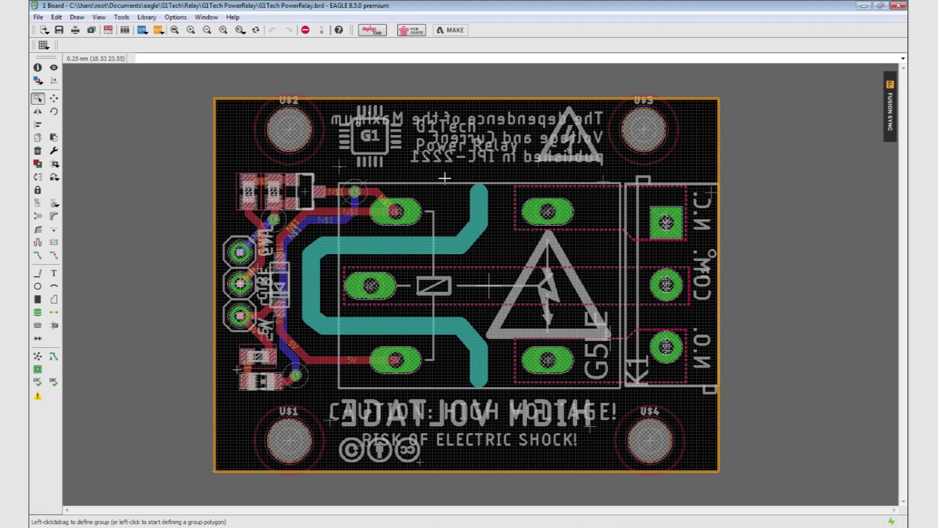
Step: Nudge the G1 logo slightly down beside the G1Tech Power Relay title and zoom in
key("F7")
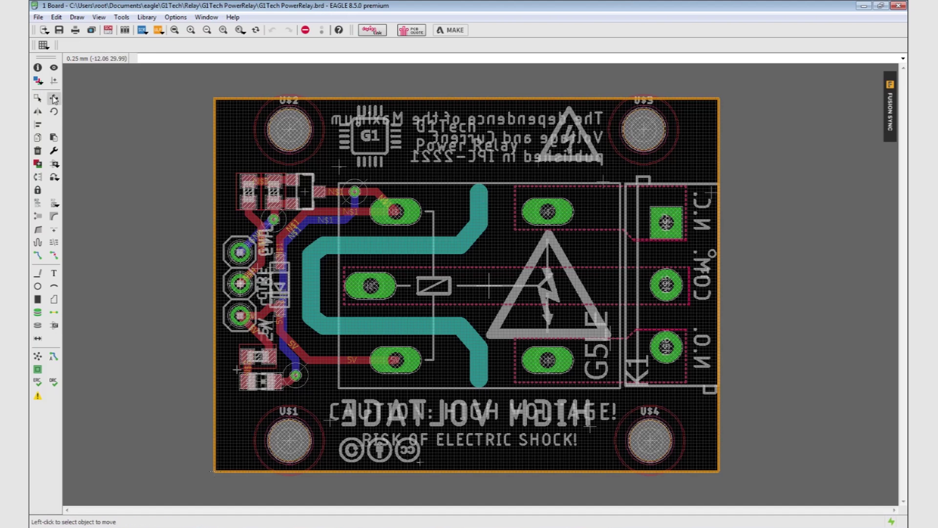
left_click(338, 168)
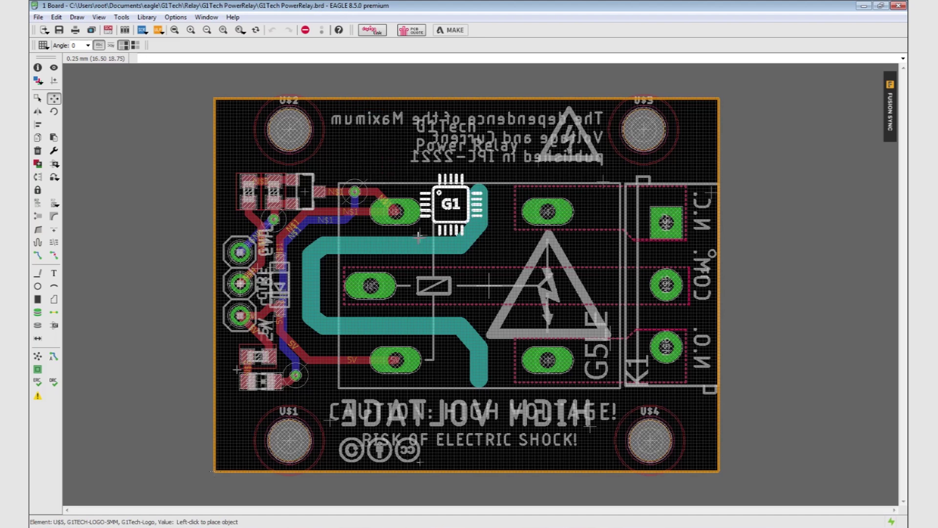
left_click(337, 174)
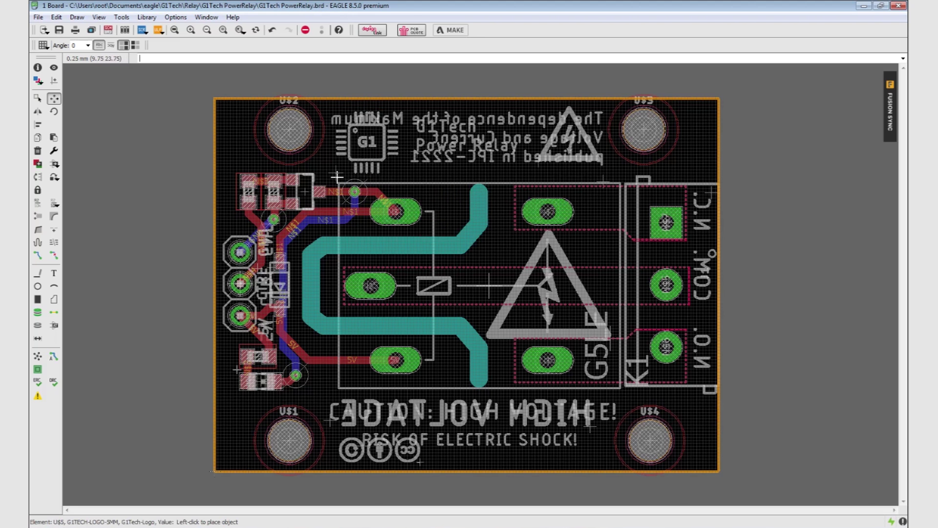
scroll(370, 150, "up", 4)
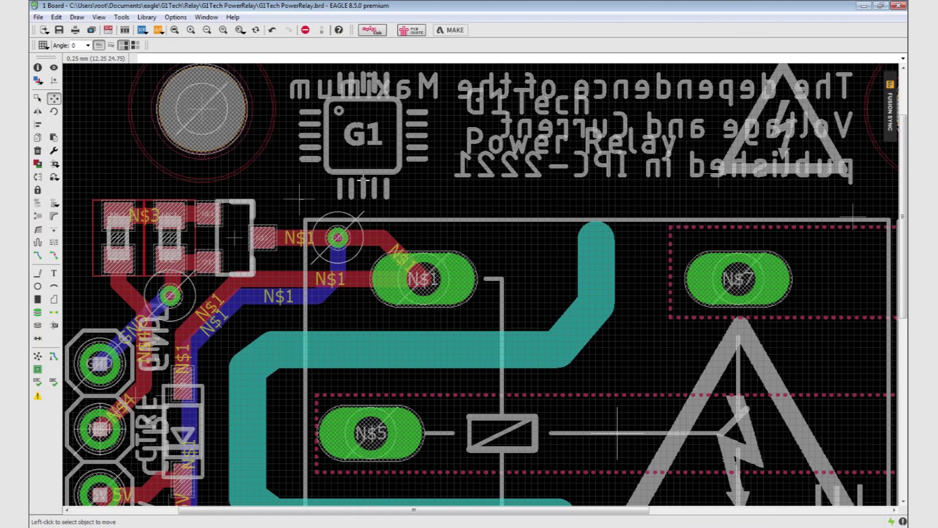
Step: Toggle tPlace off and back on in Display layers, keeping bPlace and all layers visible
left_click(38, 80)
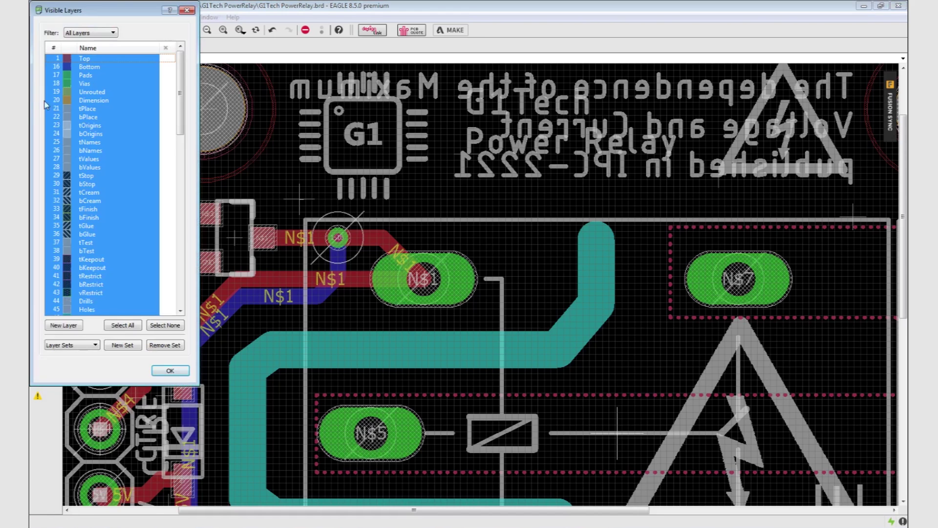
left_click(67, 110, "ctrl")
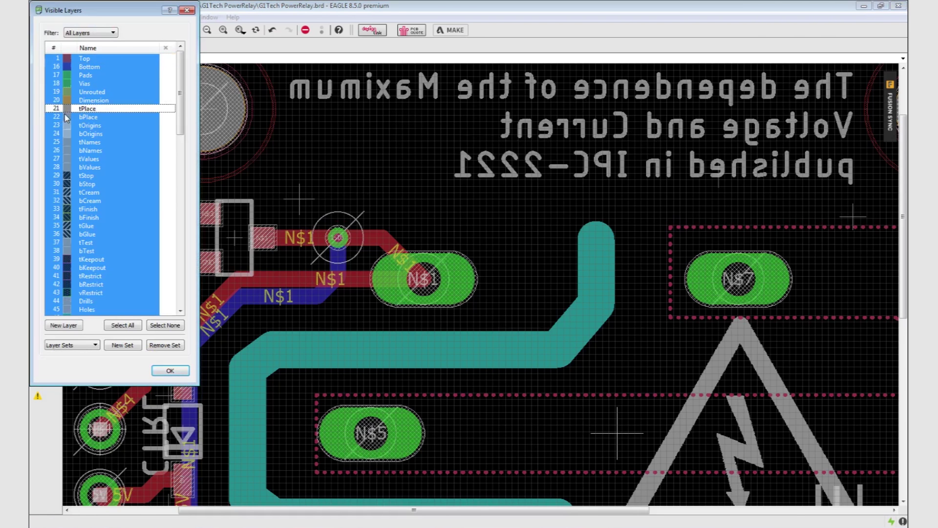
left_click(74, 117, "ctrl")
left_click(103, 116, "ctrl")
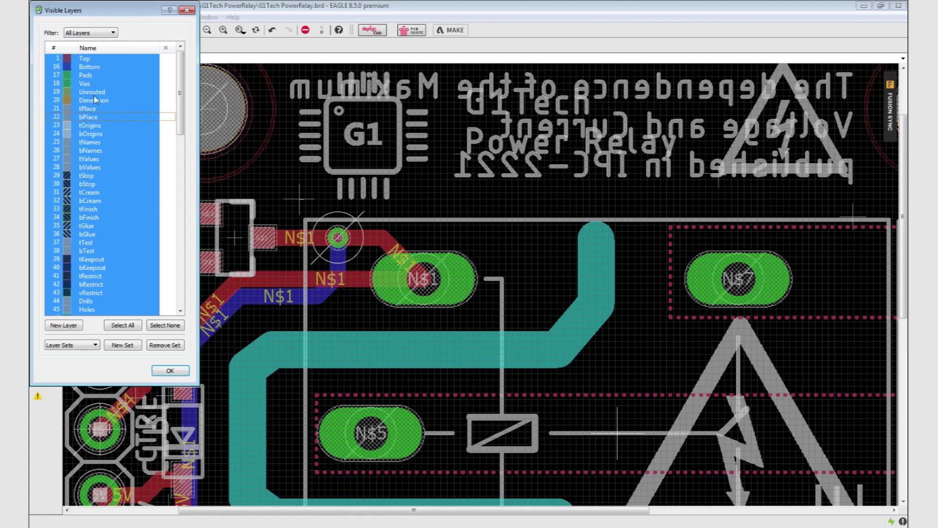
left_click(187, 10)
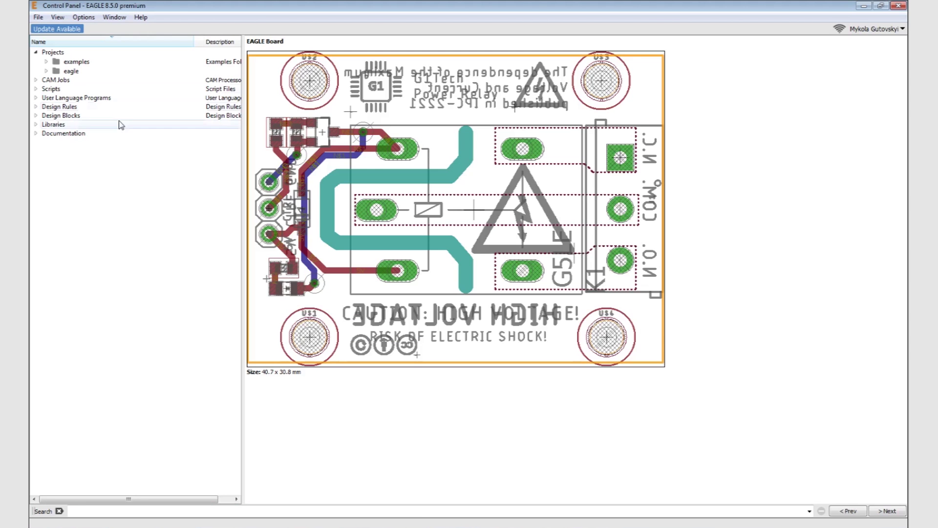
Step: Create a new library and add a package named LOGO-G1TECH-3MM
left_click(39, 18)
mouse_move(54, 30)
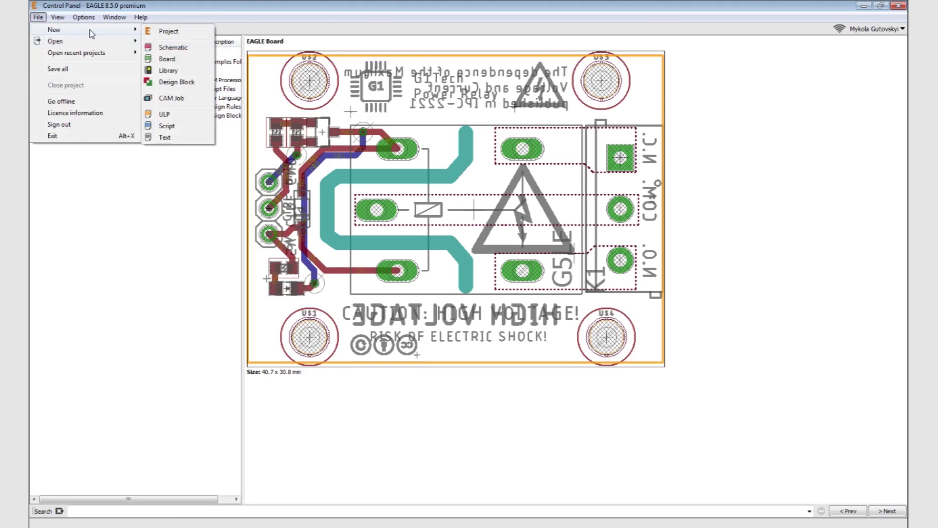
left_click(182, 70)
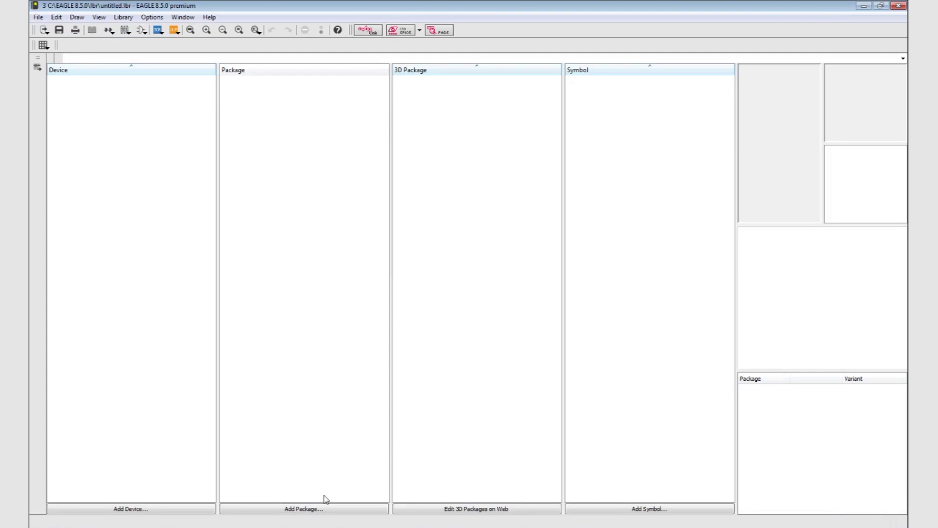
left_click(325, 513)
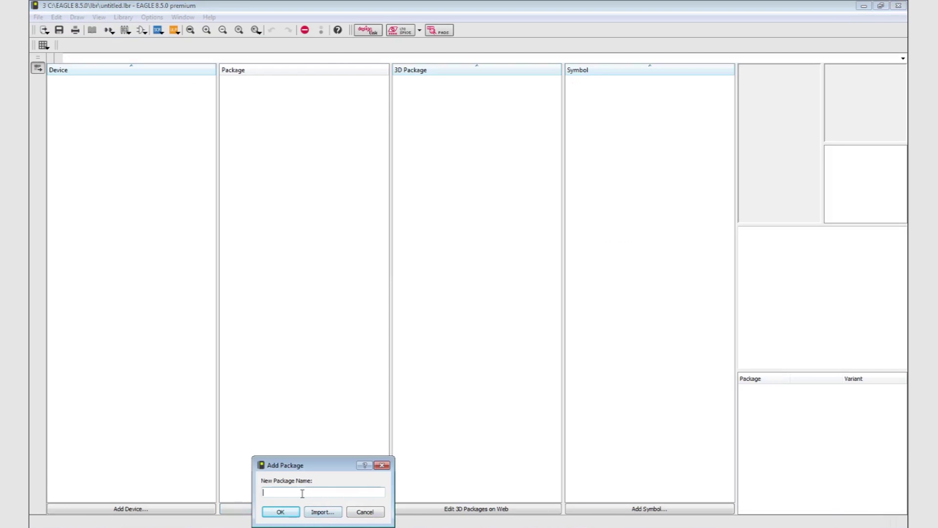
type("LOGO-G1TECH-5MM")
left_click(281, 512)
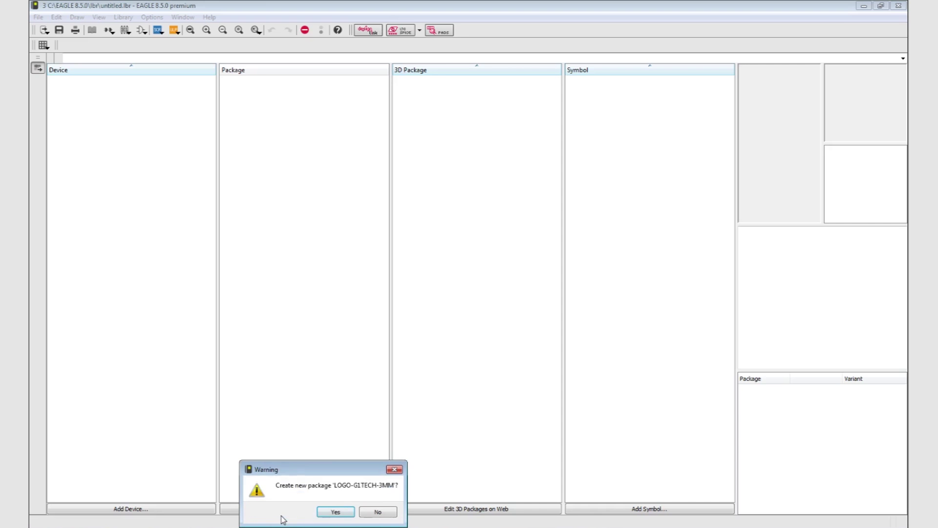
left_click(332, 511)
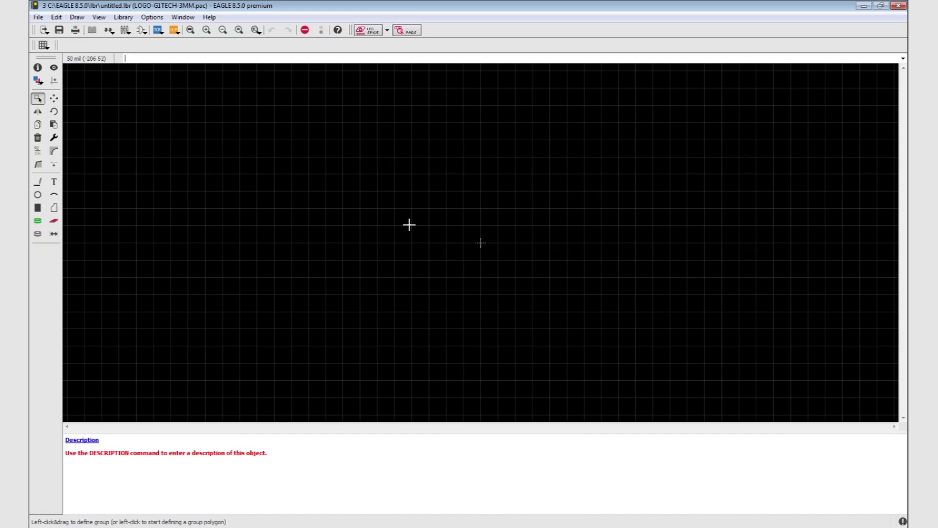
Step: Run the import-bmp.ulp program and acknowledge its description
left_click(38, 18)
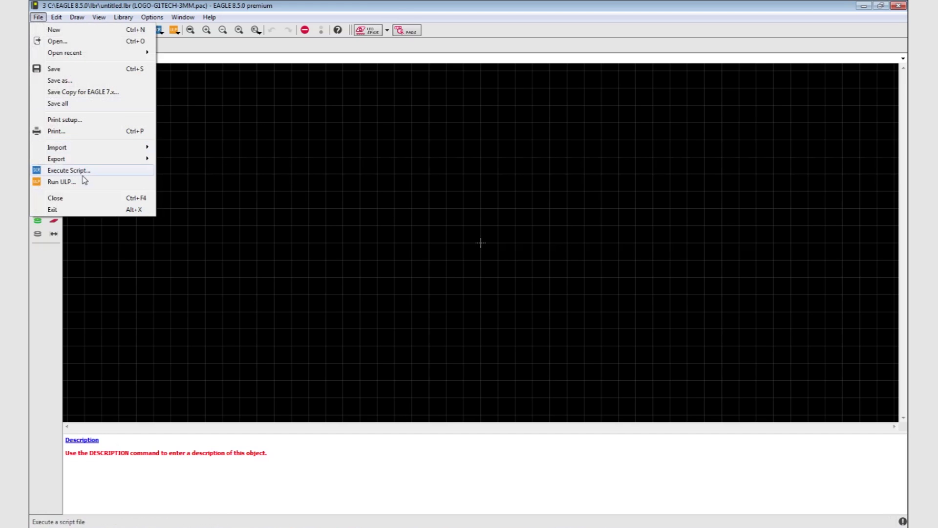
left_click(59, 182)
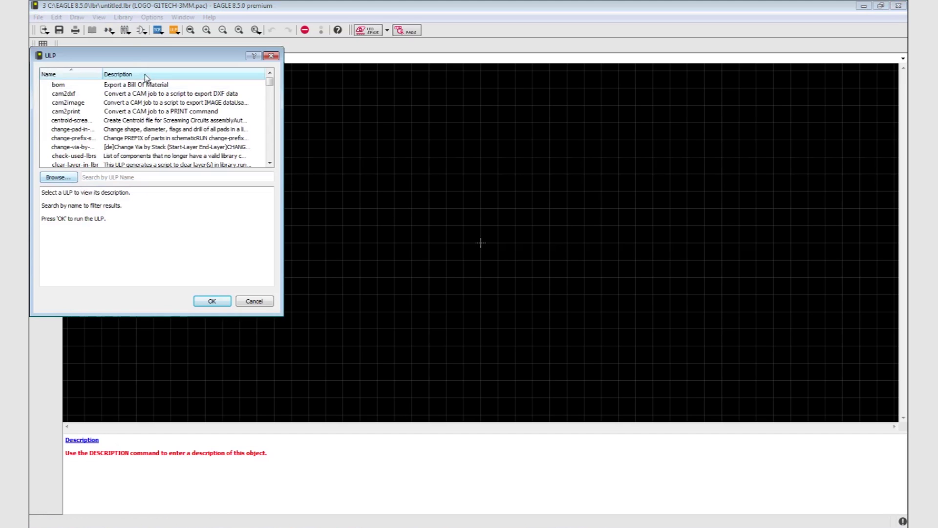
left_click(355, 141)
key("i")
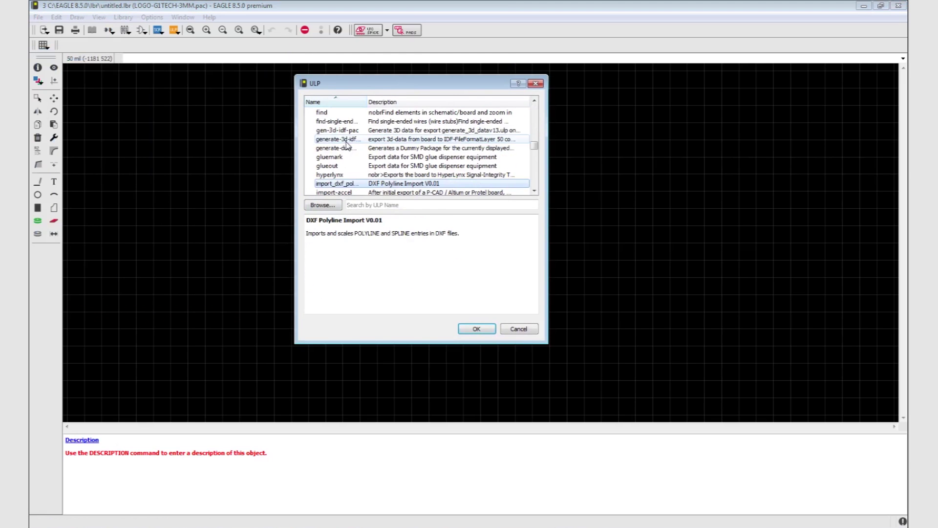
scroll(346, 161, "down", 1)
left_click(344, 175)
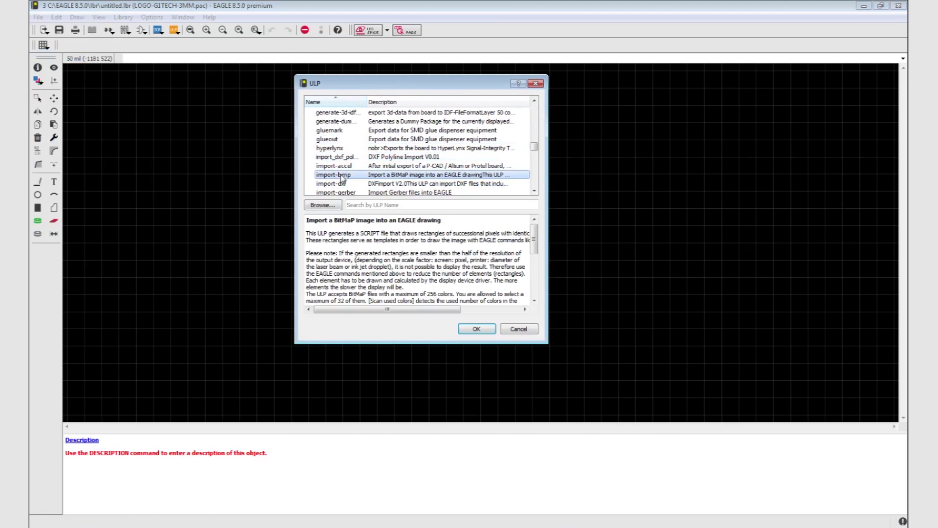
left_click(473, 331)
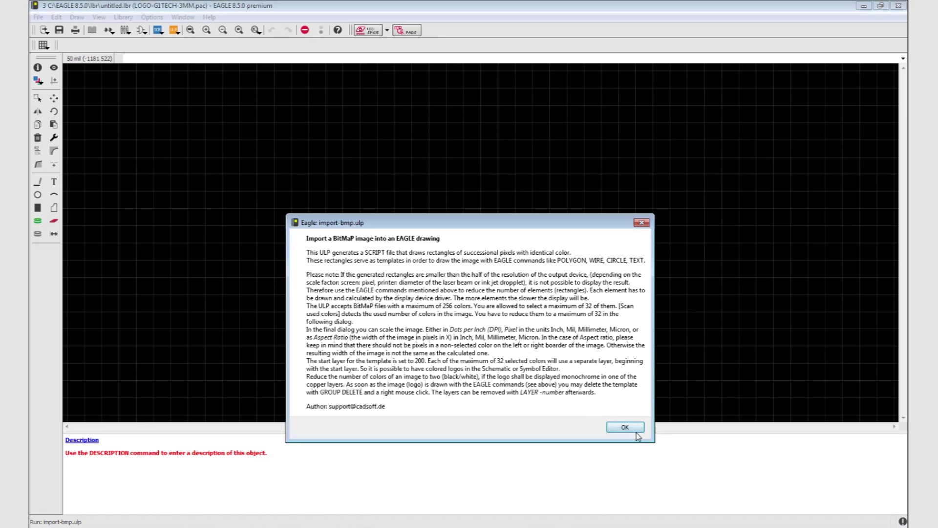
left_click(635, 430)
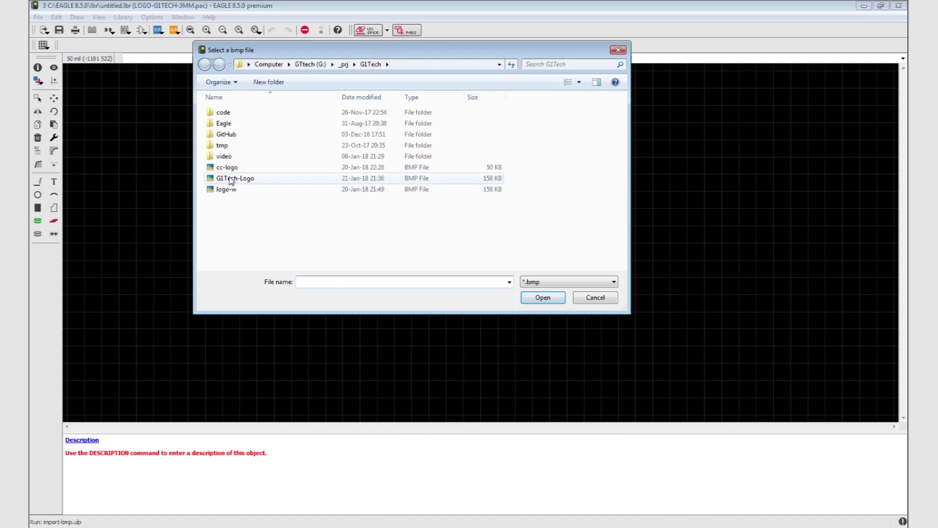
Step: Load G1Tech-Logo.bmp and import only its white colour
double_click(231, 178)
left_click(473, 245)
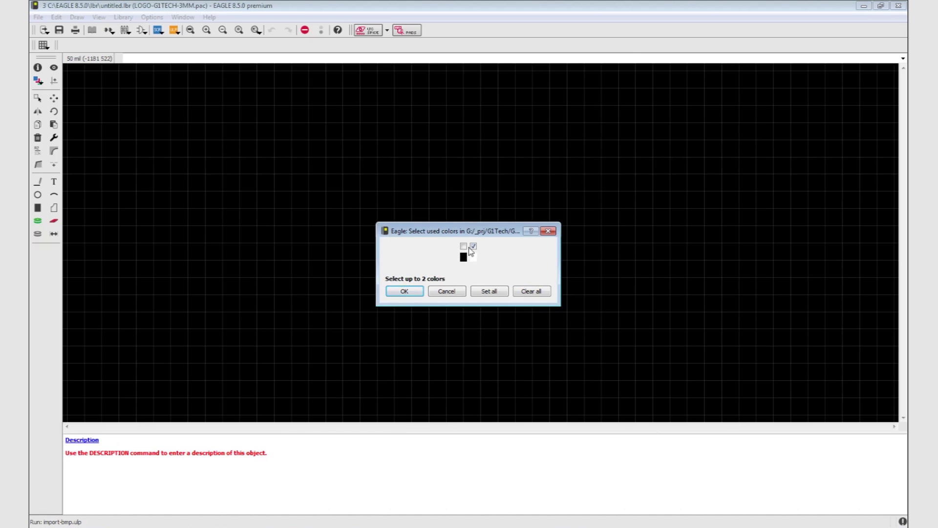
left_click(403, 292)
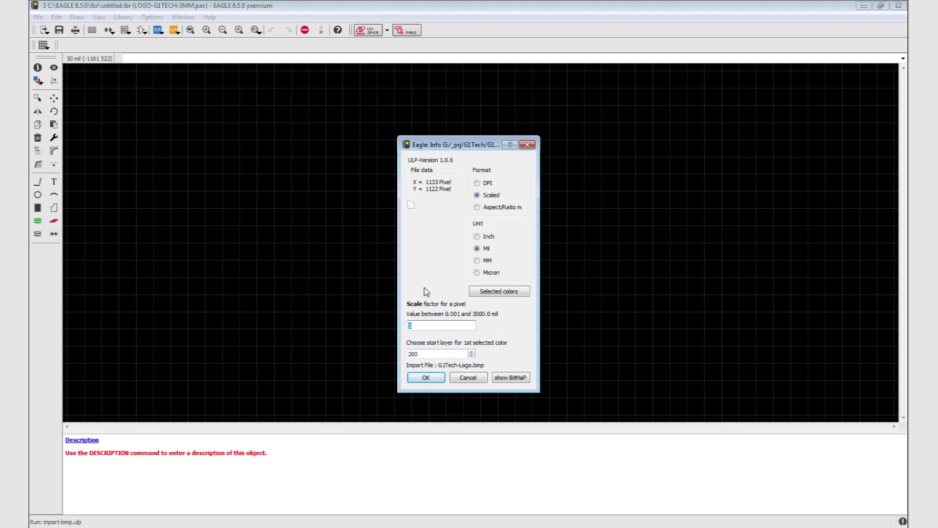
Step: Set import units to mm, start layer 21, and scale factor 3/1133 computed in Calculator
left_click(479, 262)
double_click(440, 353)
type("21")
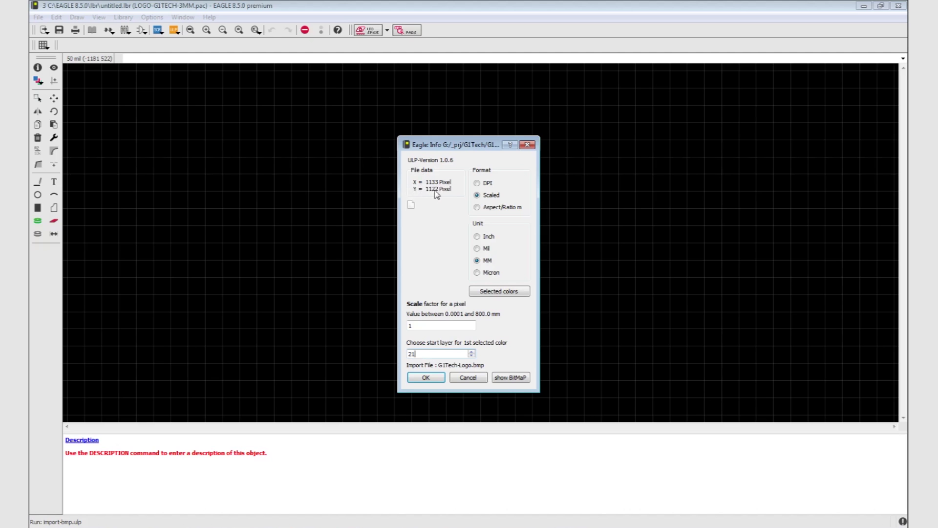
left_click(604, 523)
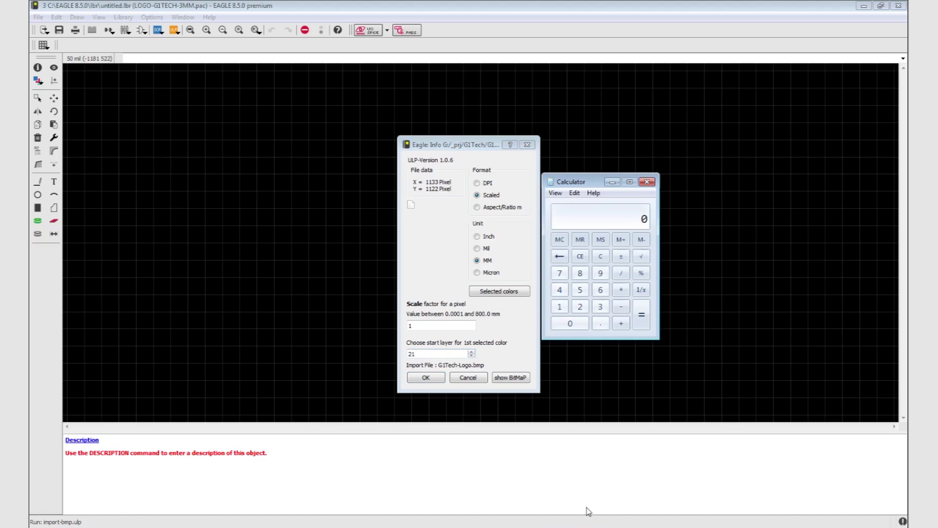
left_click_drag(585, 180, 599, 182)
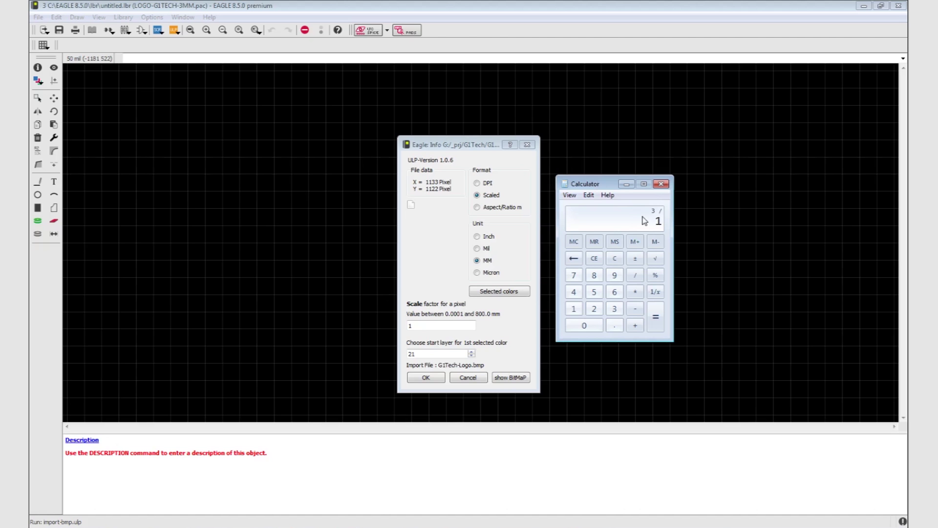
type("33")
key("Return")
left_click(447, 323)
key("ctrl+v")
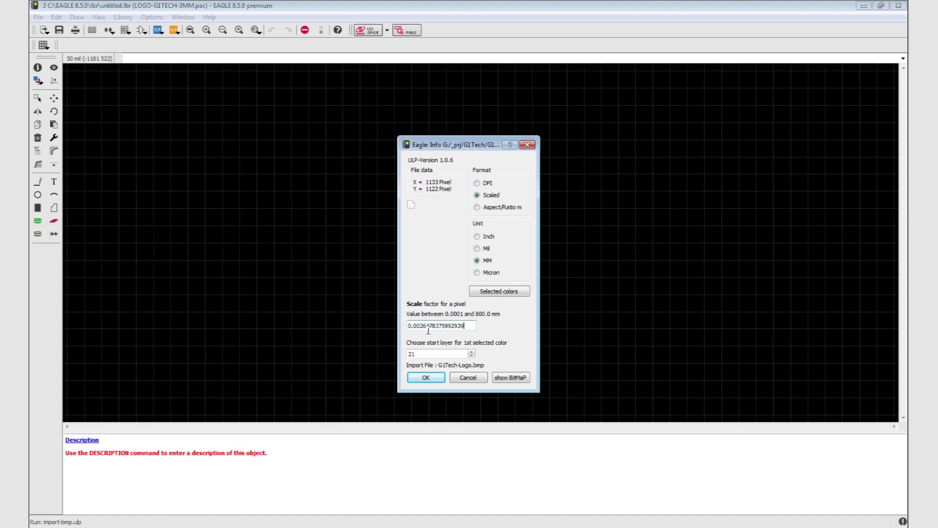
left_click(428, 380)
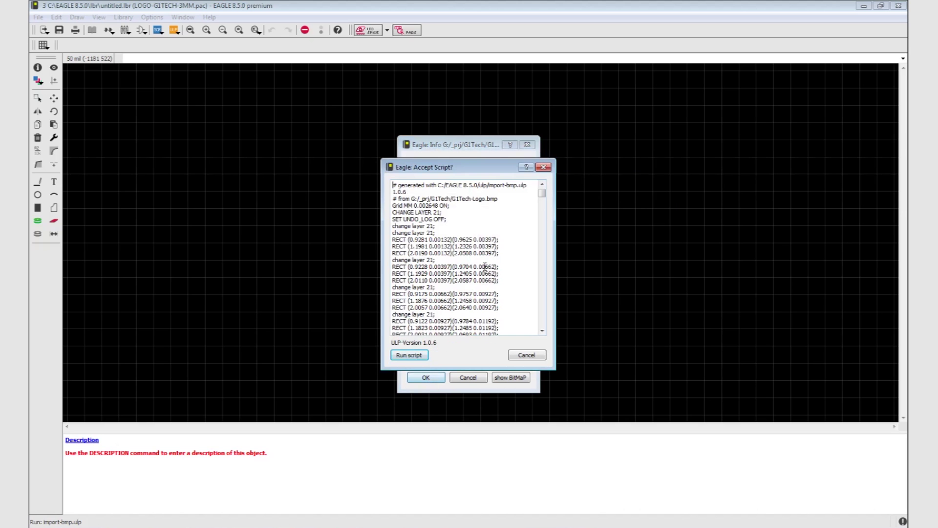
Step: Run the generated script to draw the logo, set a 3 mm grid, and start saving
left_click(409, 355)
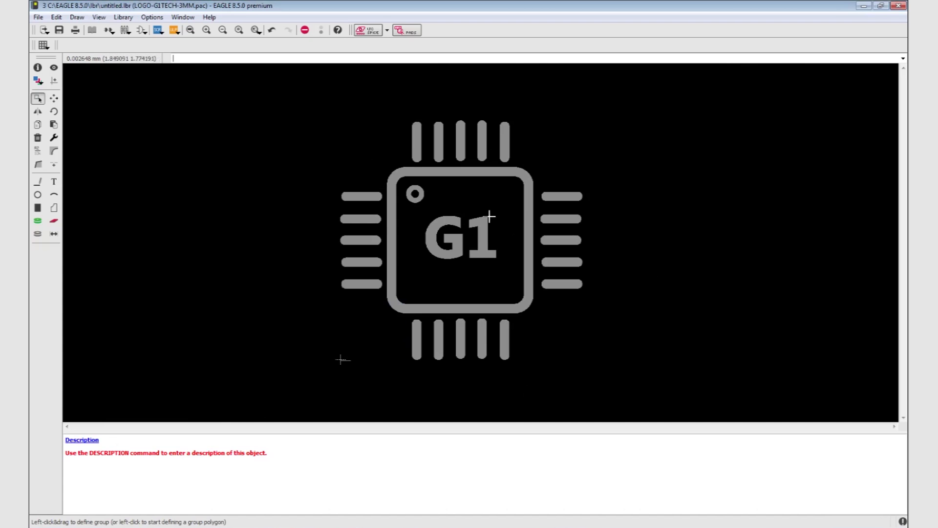
left_click(44, 46)
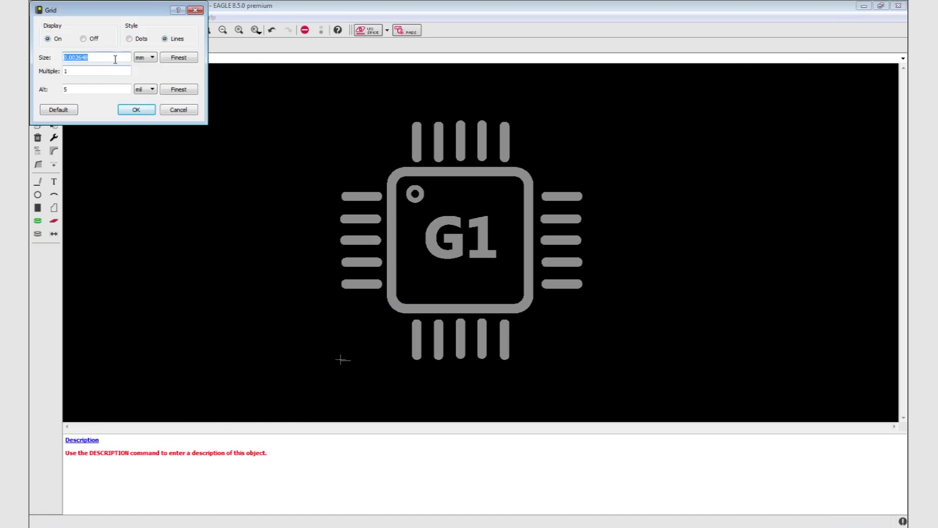
type("3")
left_click(136, 111)
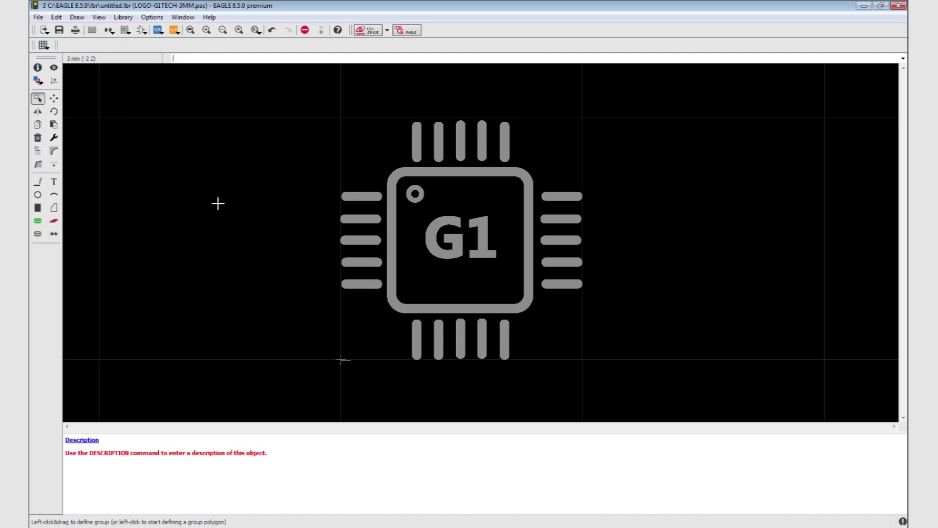
left_click(61, 31)
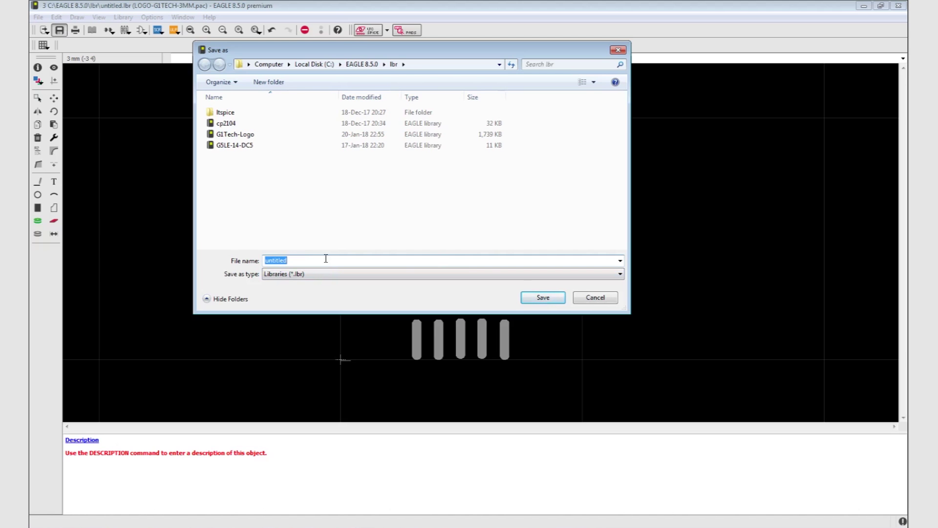
Step: Save the library as Test-logo.lbr and return to its table of contents
type("Test-logo")
left_click(543, 298)
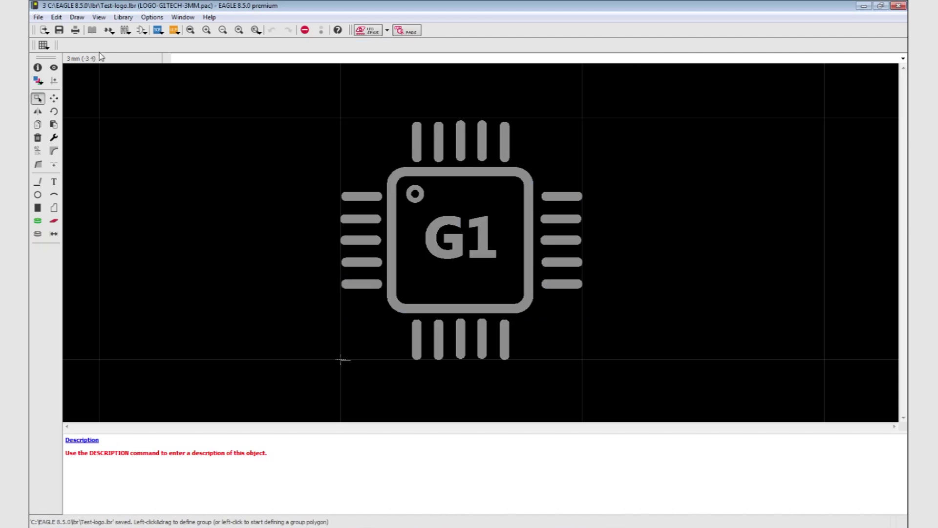
left_click(92, 31)
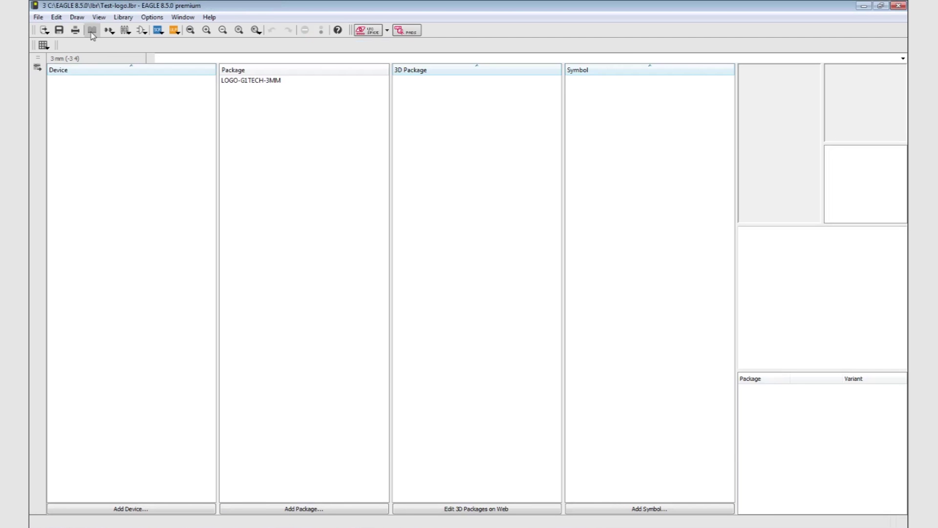
Step: Add a package named LOGO-G1TECH-5MM to the Test-logo library
left_click(303, 510)
type("LOGO-G1TECH-5MM")
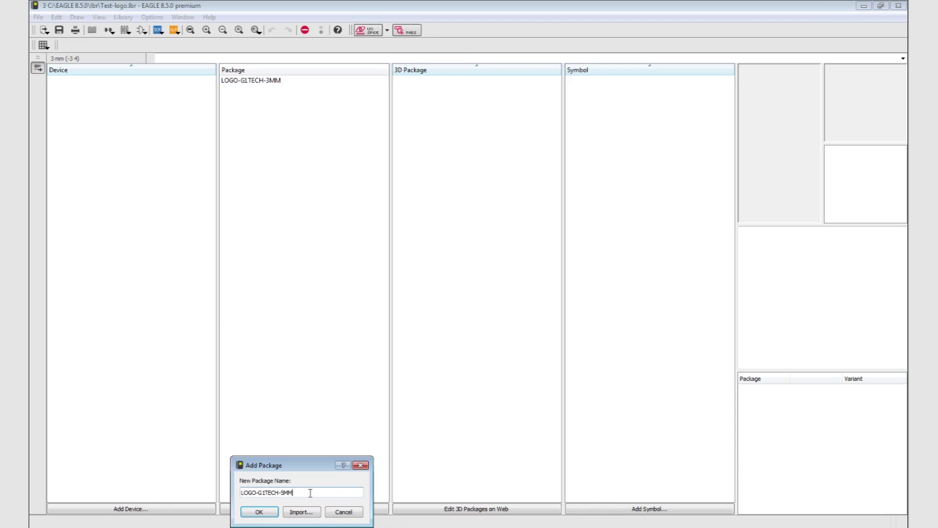
left_click(267, 512)
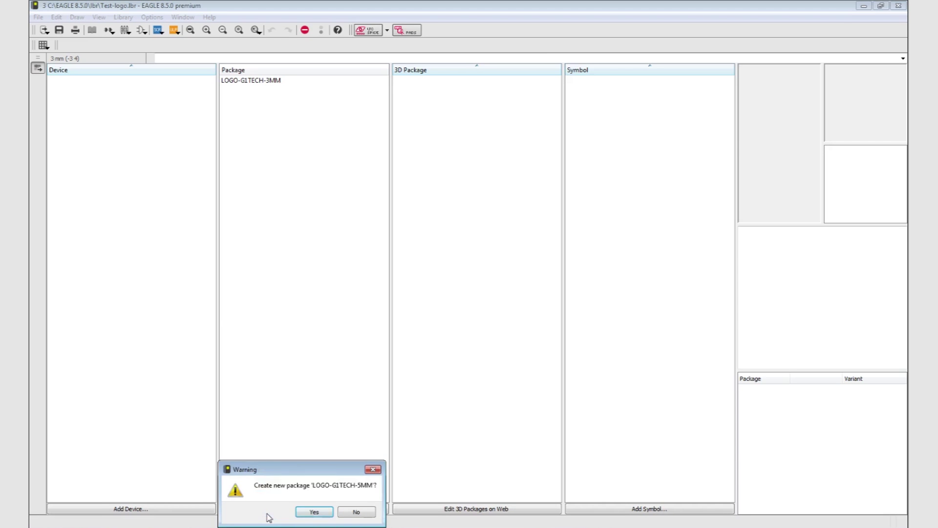
left_click(303, 511)
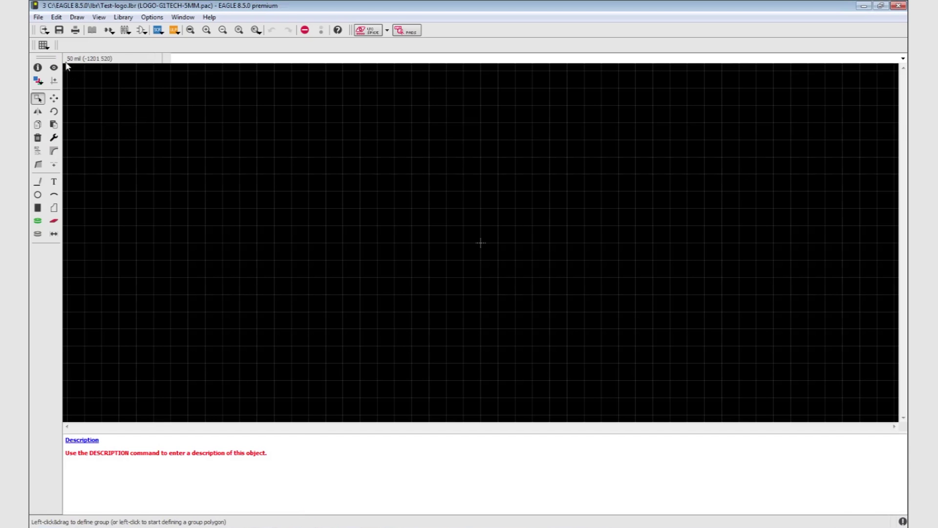
Step: Run the import-bmp ULP and open the G1Tech-Logo bitmap
left_click(39, 17)
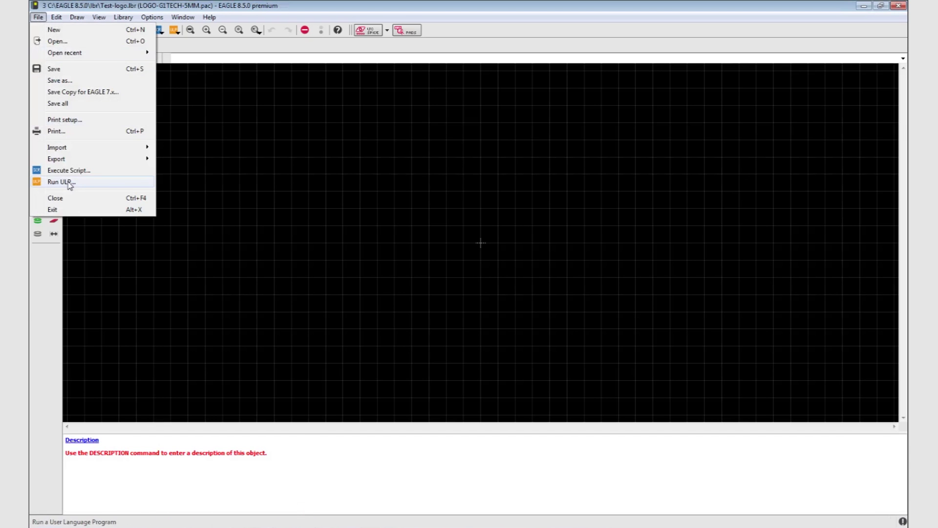
left_click(70, 183)
left_click(74, 154)
scroll(73, 154, "down", 8)
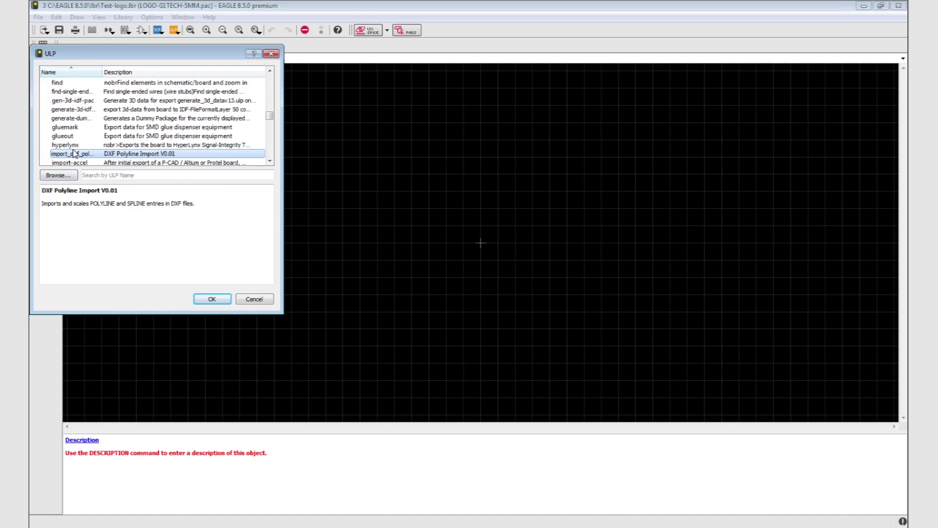
scroll(74, 152, "down", 1)
left_click(76, 146)
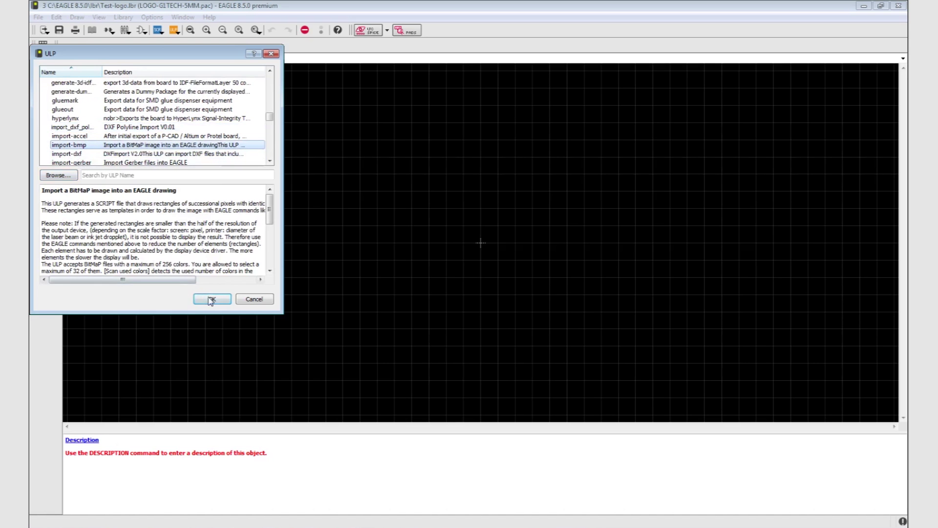
left_click(211, 299)
left_click(380, 394)
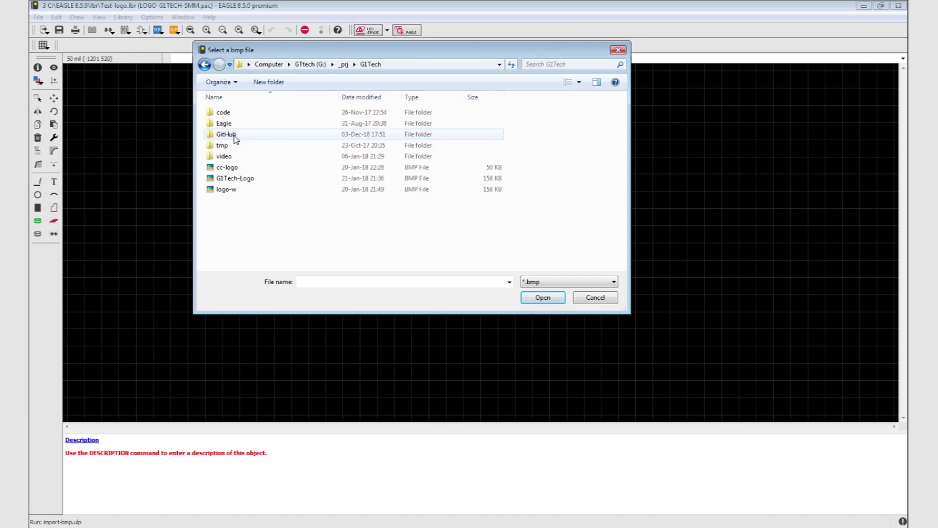
double_click(230, 179)
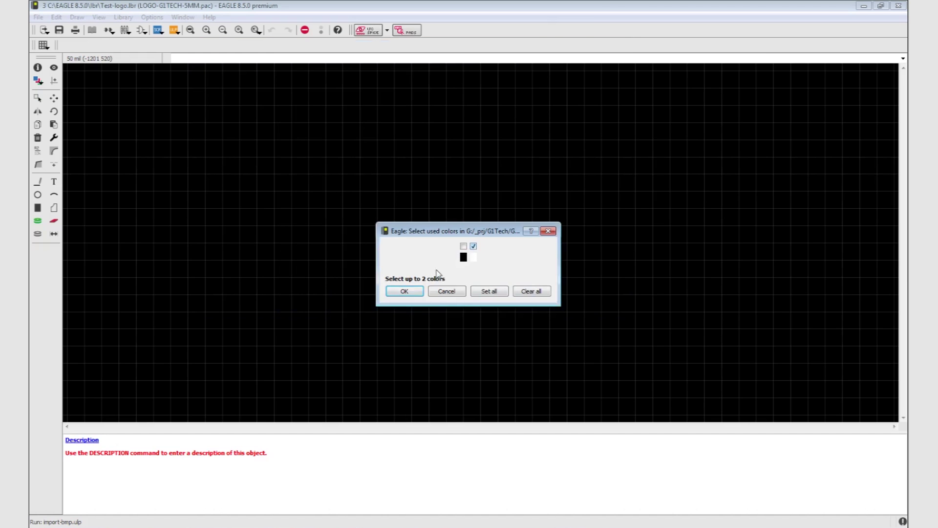
Step: Keep the white-only colour selection, import in millimetres, and set start layer 21
left_click(404, 291)
left_click(485, 261)
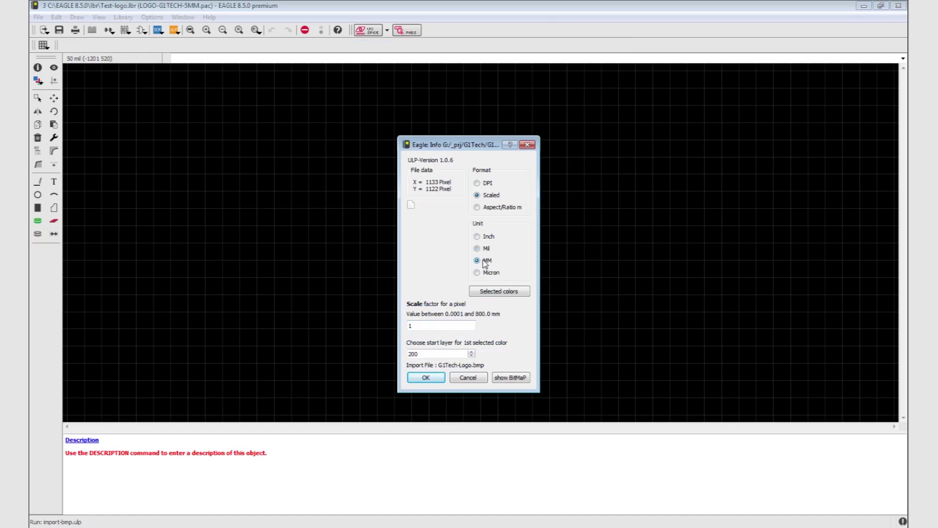
double_click(435, 352)
type("21")
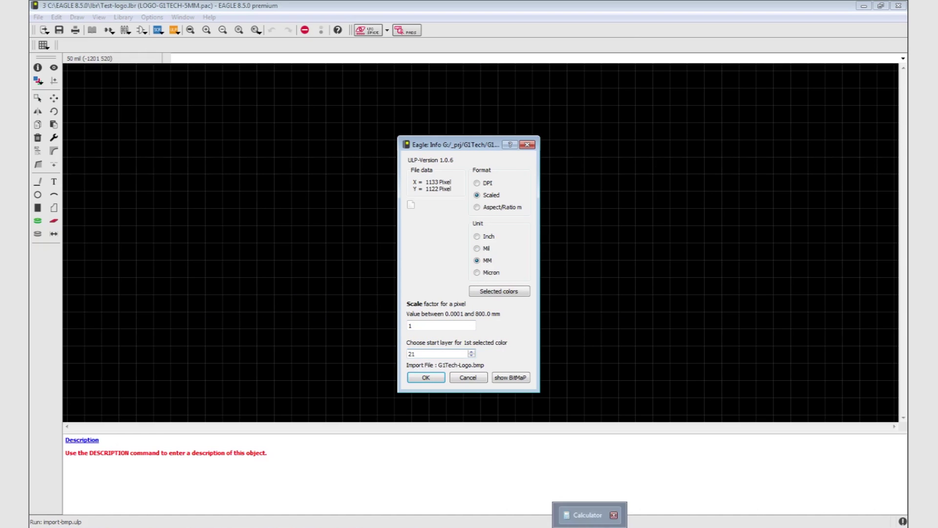
Step: Set the scale to 5/1133 (0.00441306267 mm per pixel) and run the generated logo script
left_click(576, 512)
key("Escape")
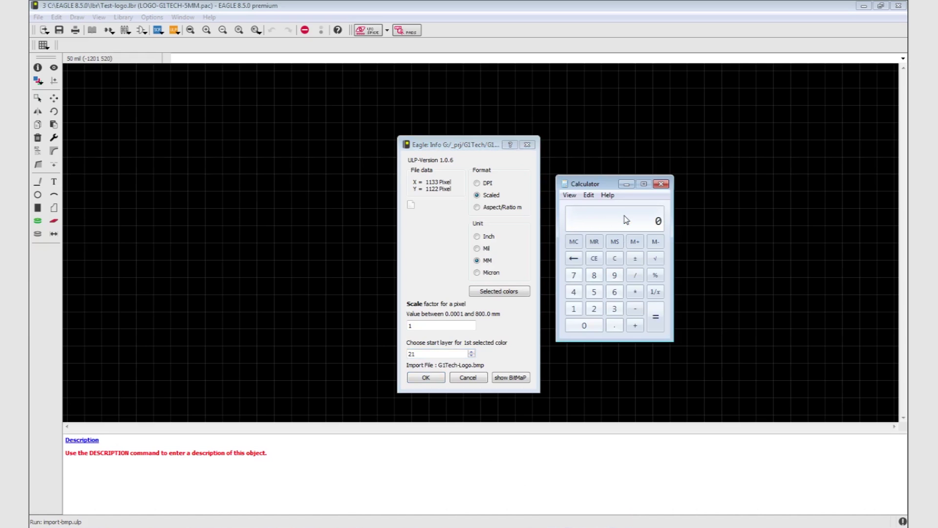
type("1133")
key("Return")
key("ctrl+c")
left_click_drag(496, 325, 371, 328)
key("ctrl+v")
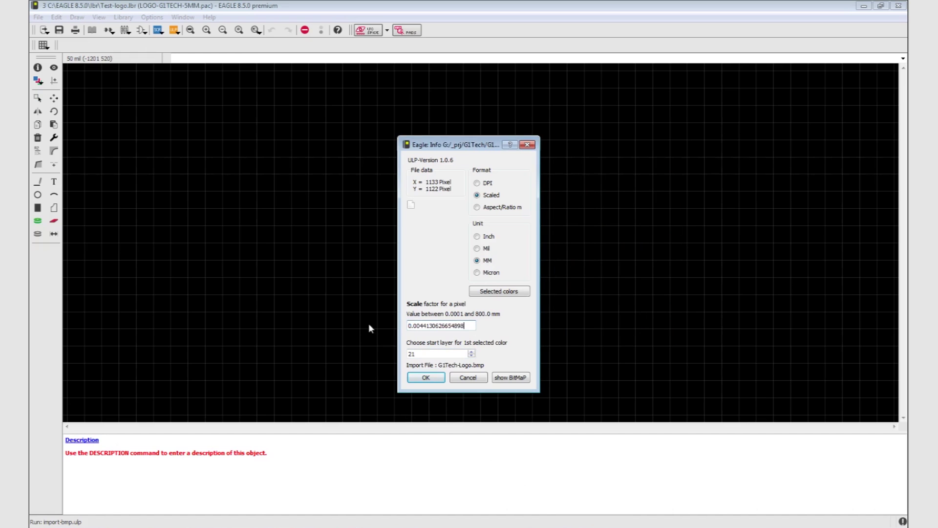
left_click(431, 381)
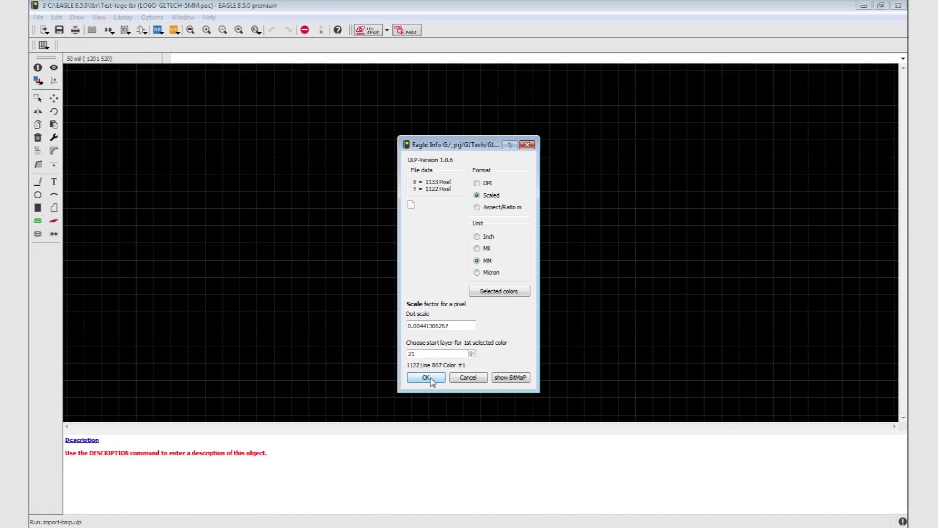
left_click(413, 355)
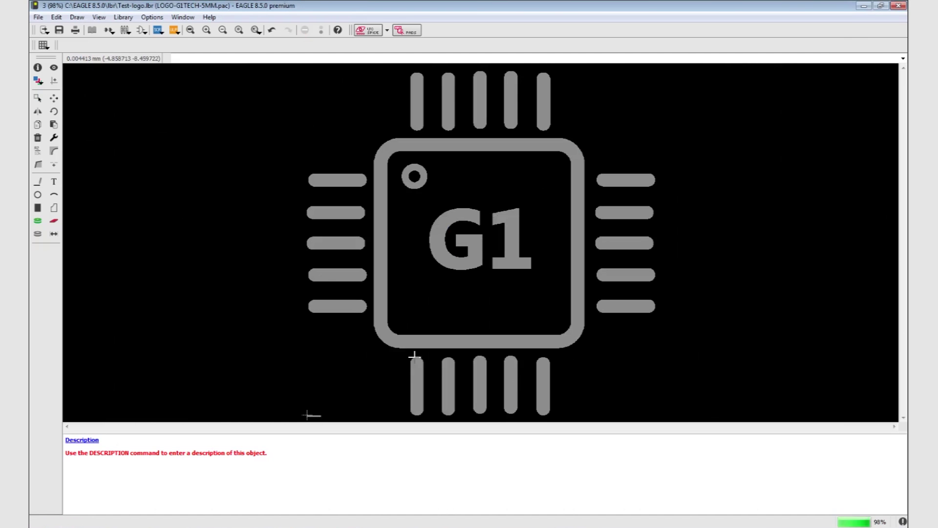
Step: Set a 5 mm grid for the logo package, zoom out, and save Test-logo.lbr
left_click(43, 45)
type("5")
left_click(136, 109)
scroll(312, 169, "down", 1)
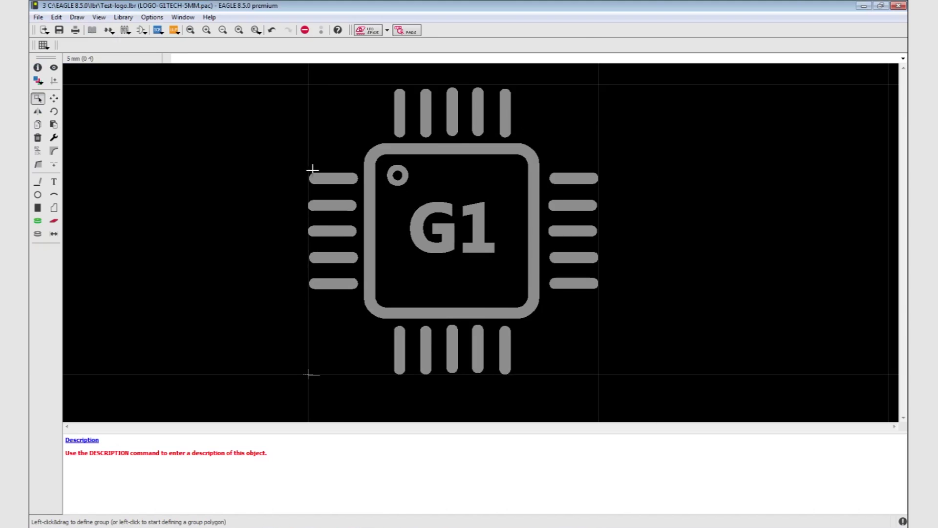
scroll(417, 172, "down", 1)
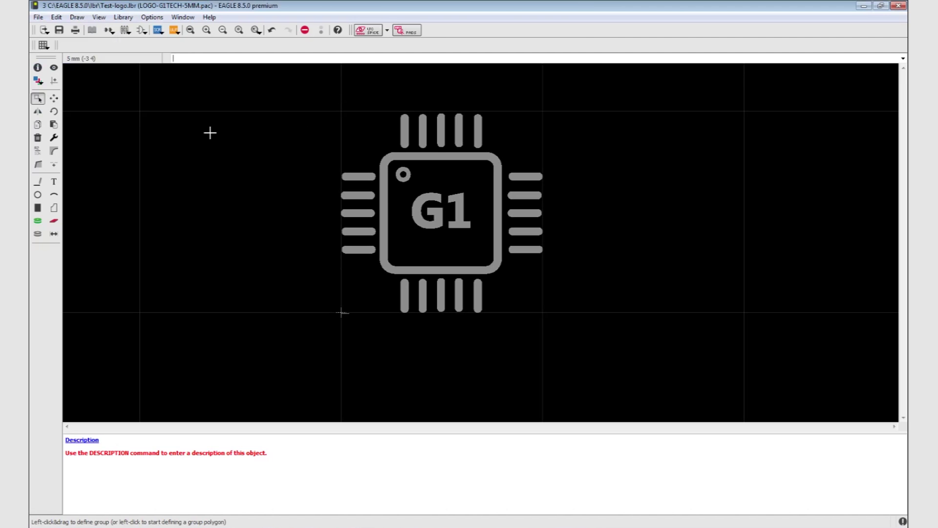
left_click(60, 30)
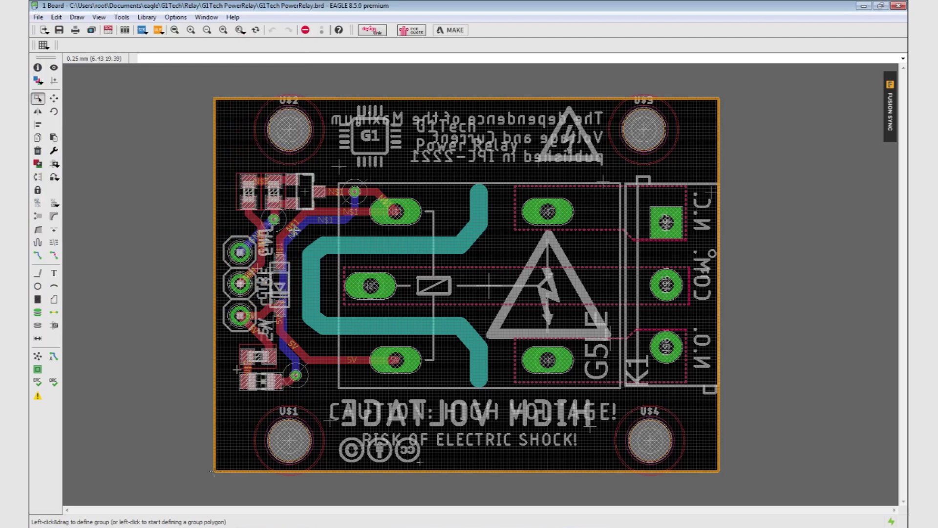
Step: In the Library Manager, browse to Test-logo.lbr and mark it for use
left_click(125, 30)
left_click(86, 27)
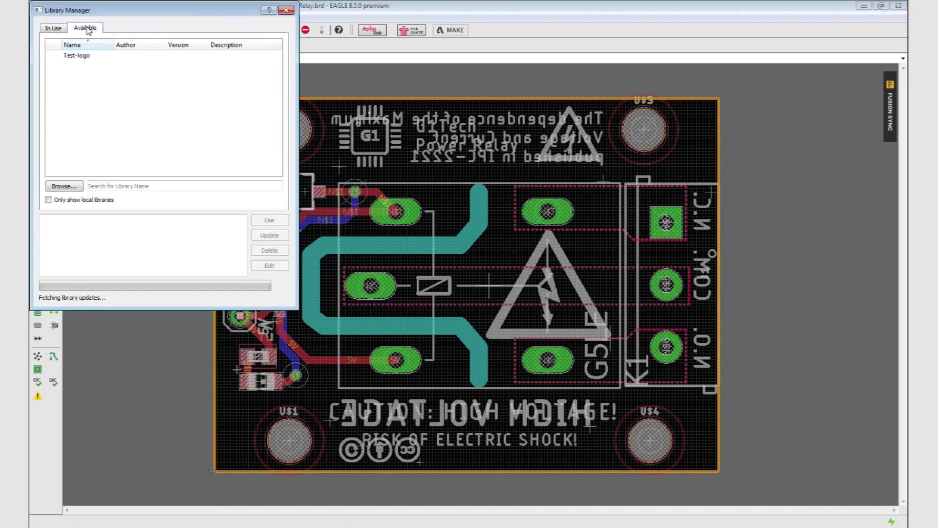
left_click(76, 55)
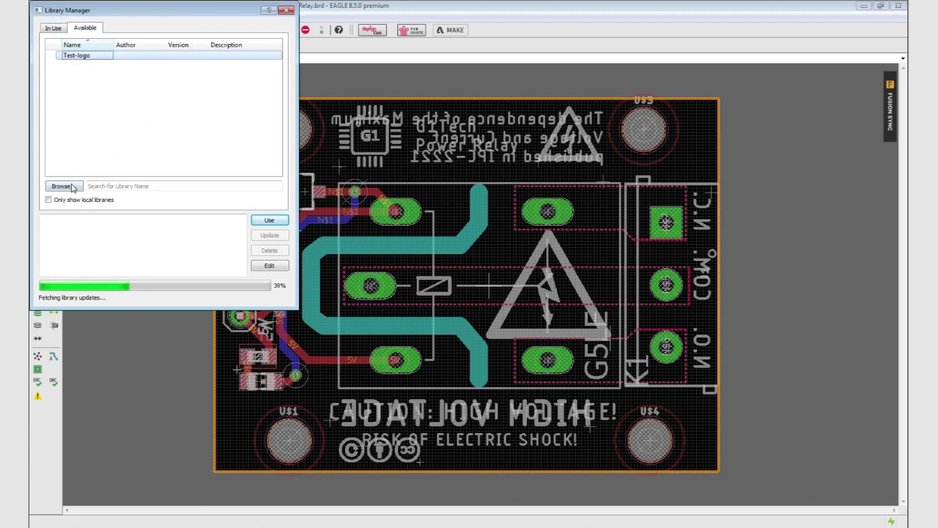
left_click(72, 188)
double_click(69, 131)
left_click(80, 56)
left_click(269, 220)
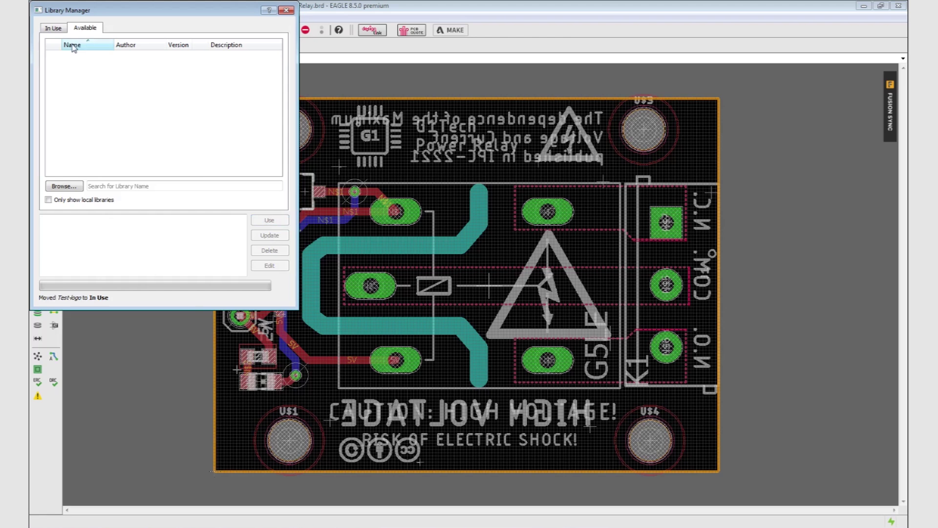
Step: Confirm Test-logo appears among the libraries in use, then close the Library Manager
left_click(58, 31)
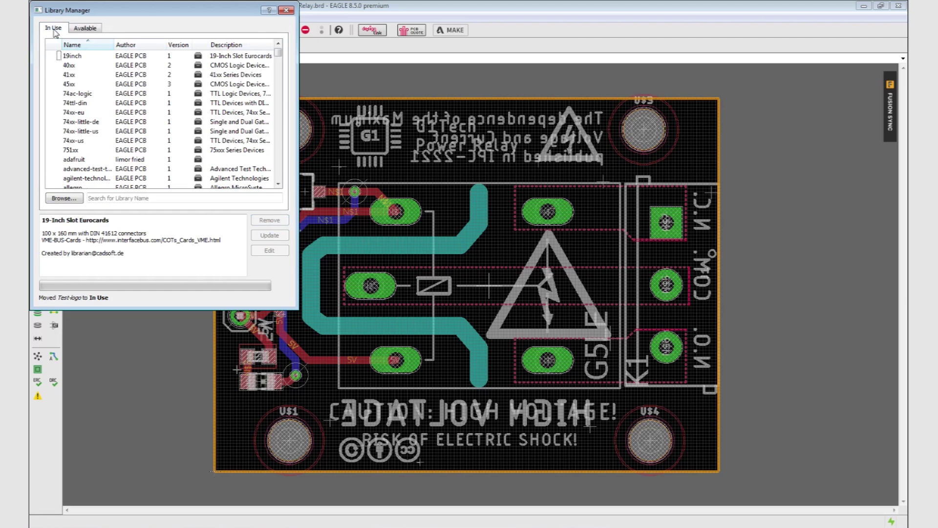
left_click(85, 141)
key("t")
scroll(85, 141, "down", 1)
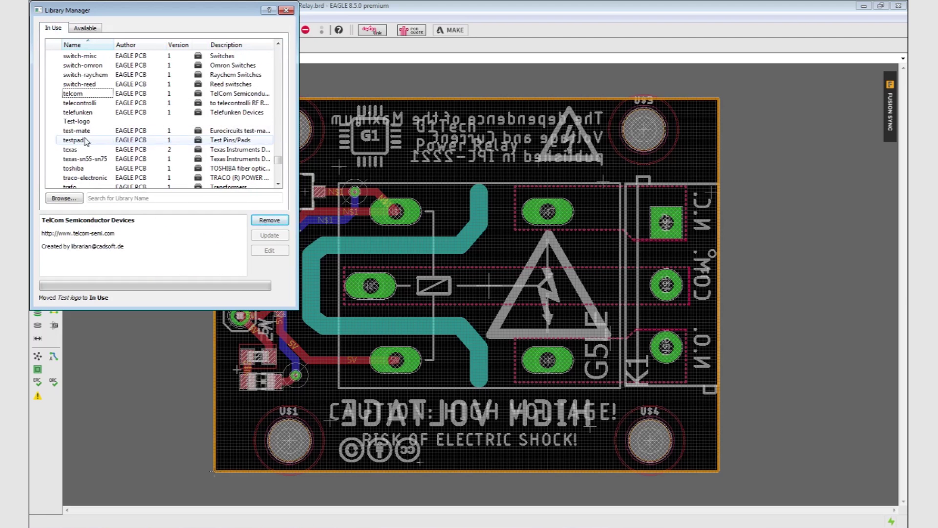
left_click(77, 122)
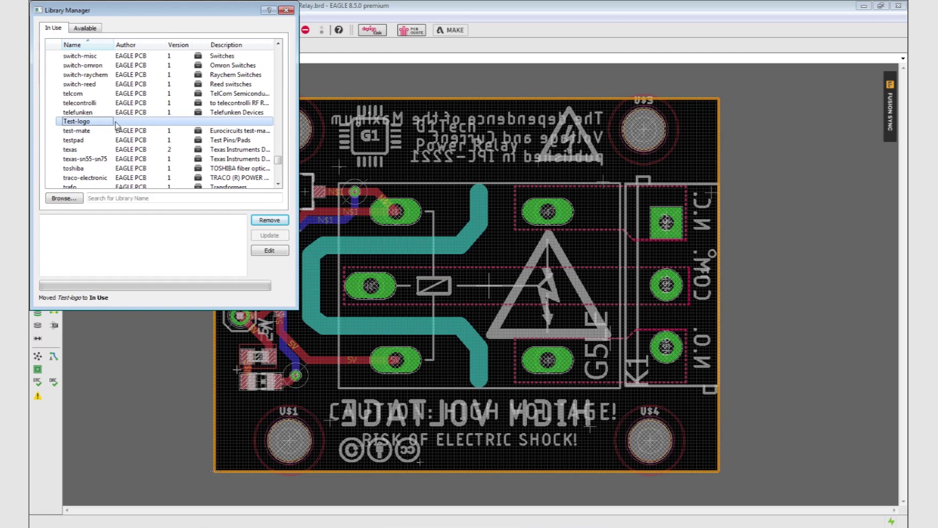
left_click(286, 11)
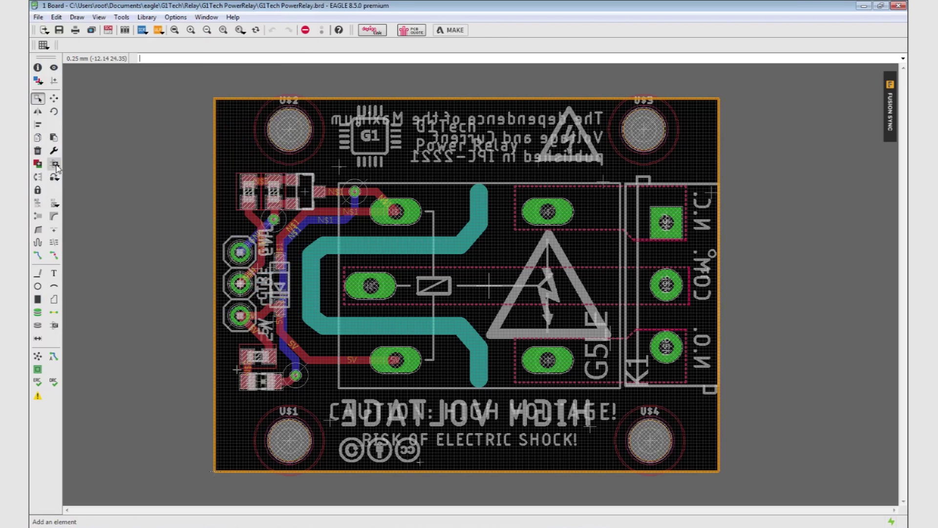
Step: Search parts for *g1tech* and choose the Test-logo LOGO-G1TECH-3MM package to add
left_click(55, 166)
type("*g1tech*")
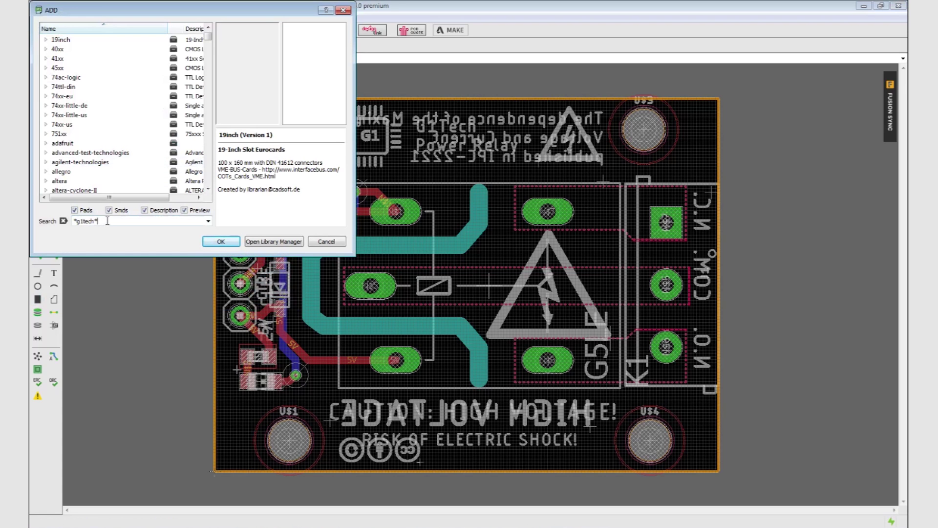
left_click(128, 222)
key("Return")
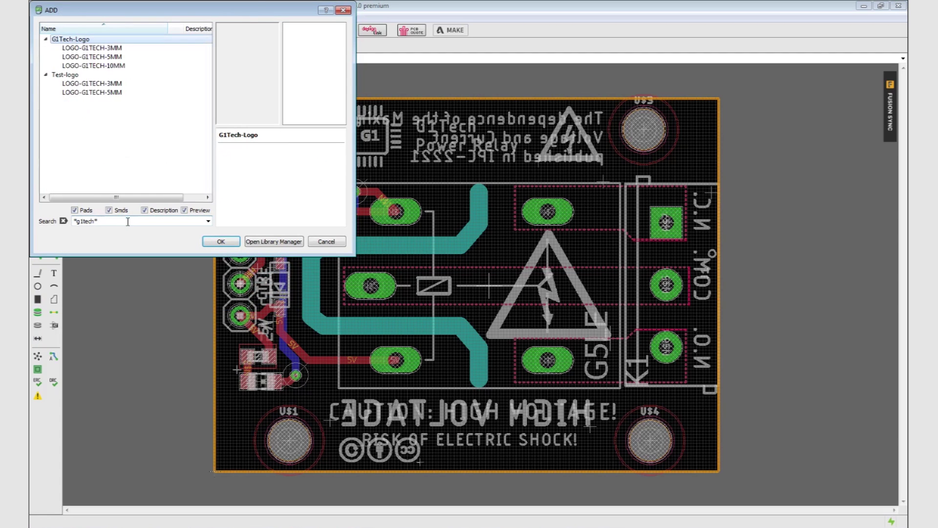
left_click(73, 84)
left_click(83, 48)
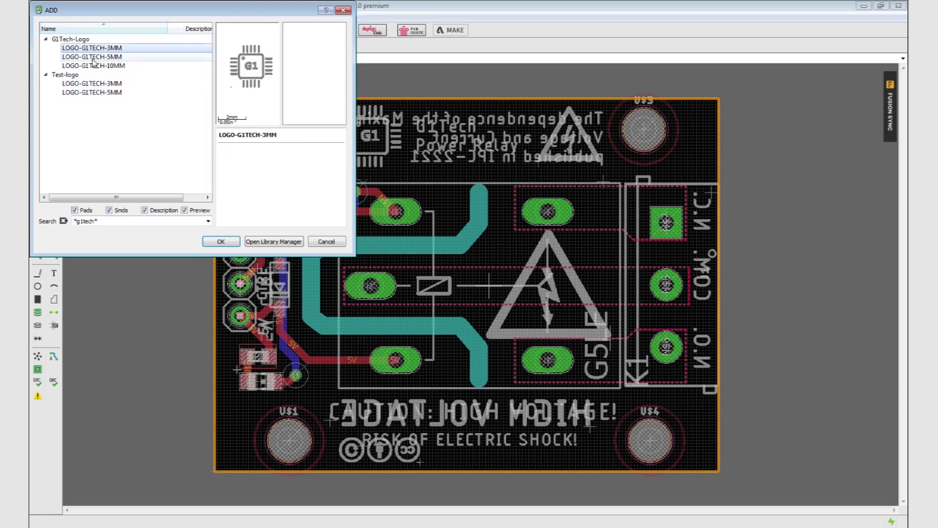
left_click(81, 65)
left_click(80, 84)
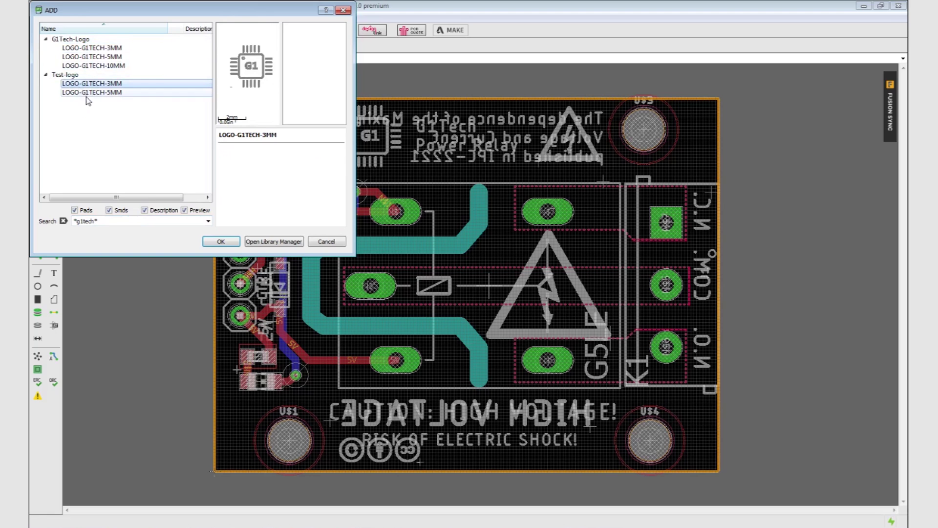
left_click(221, 241)
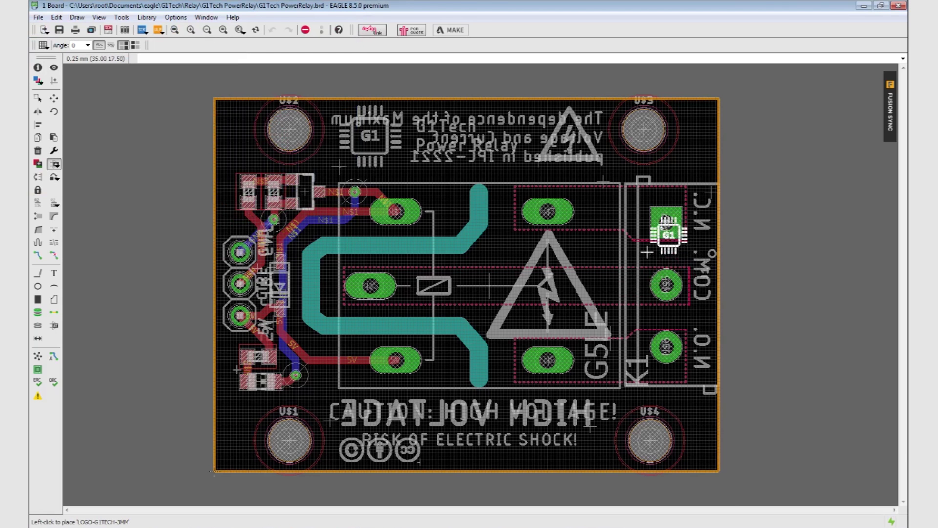
Step: Place the logo beside the relay's upper pad and a second copy off the board's right edge
scroll(653, 257, "up", 2)
left_click(564, 211)
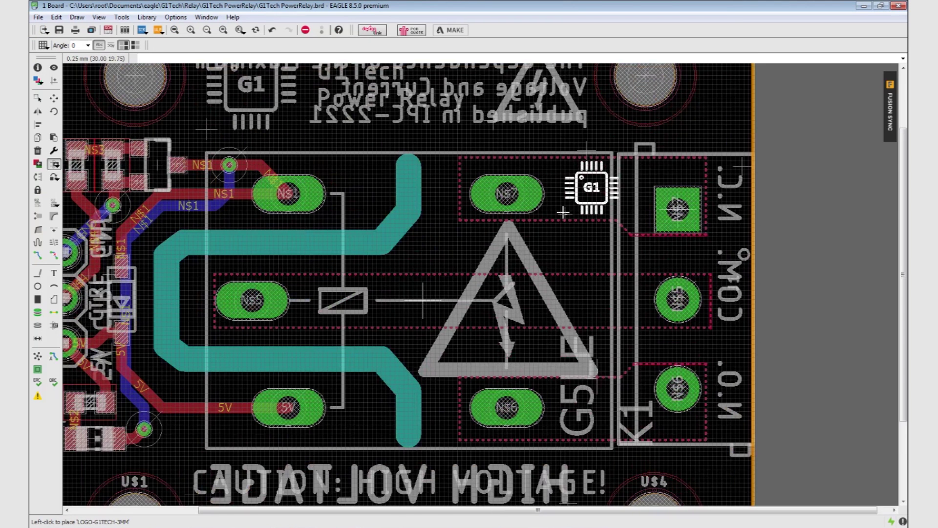
scroll(469, 220, "down", 2)
left_click(660, 201)
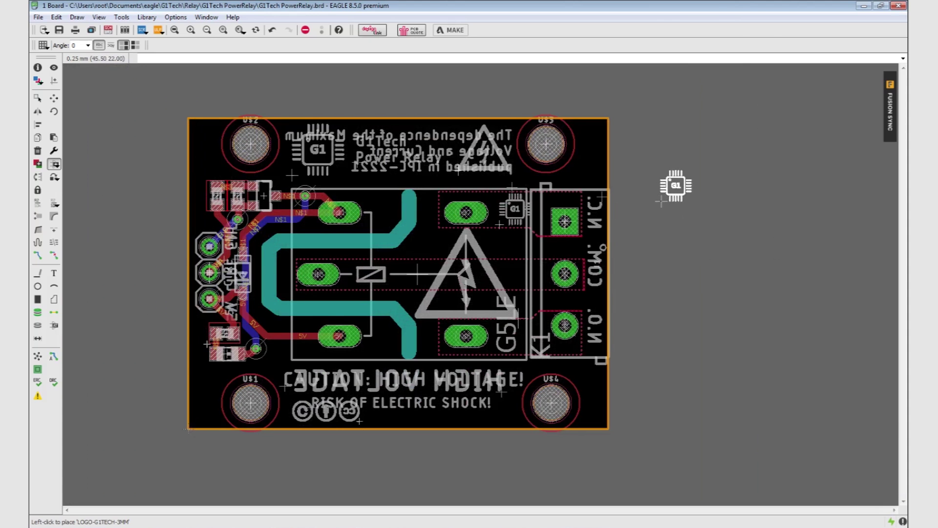
left_click(37, 100)
left_click(38, 67)
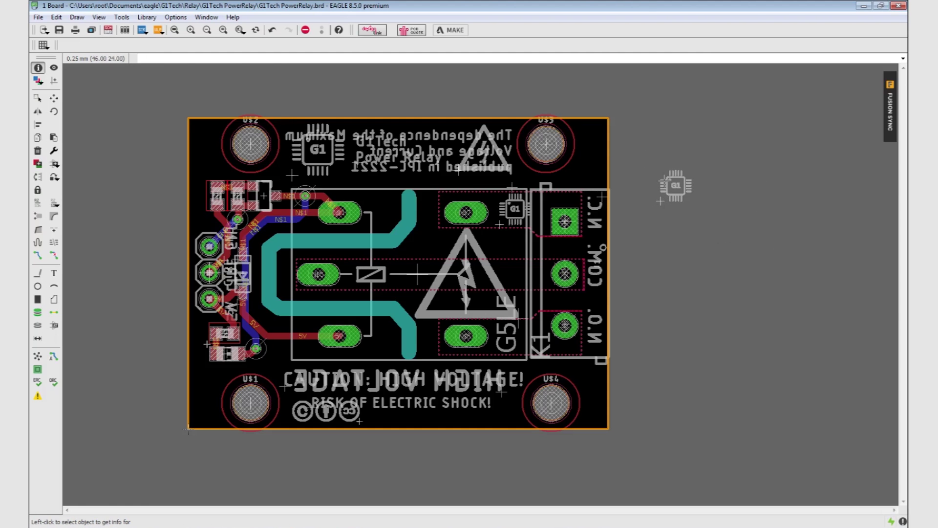
left_click(661, 201)
left_click(501, 173)
left_click(619, 269)
left_click(534, 269)
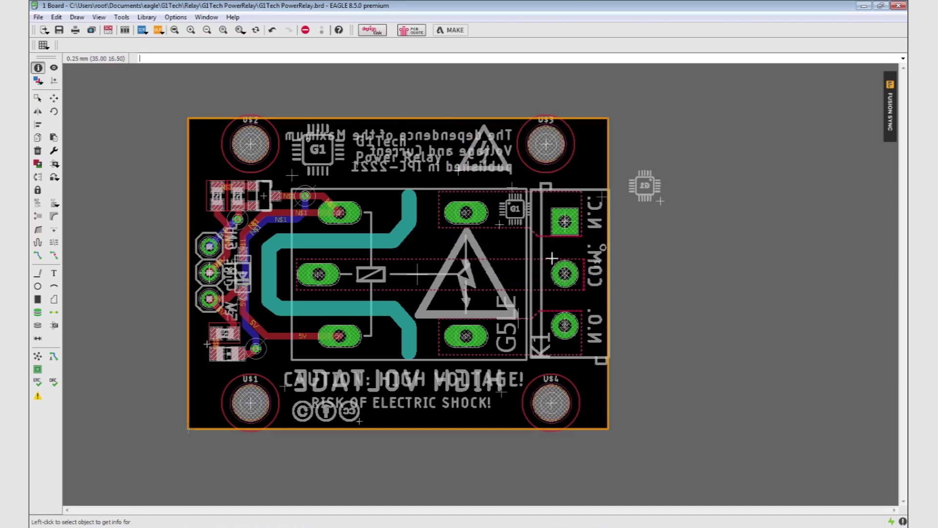
left_click(38, 81)
left_click(66, 120)
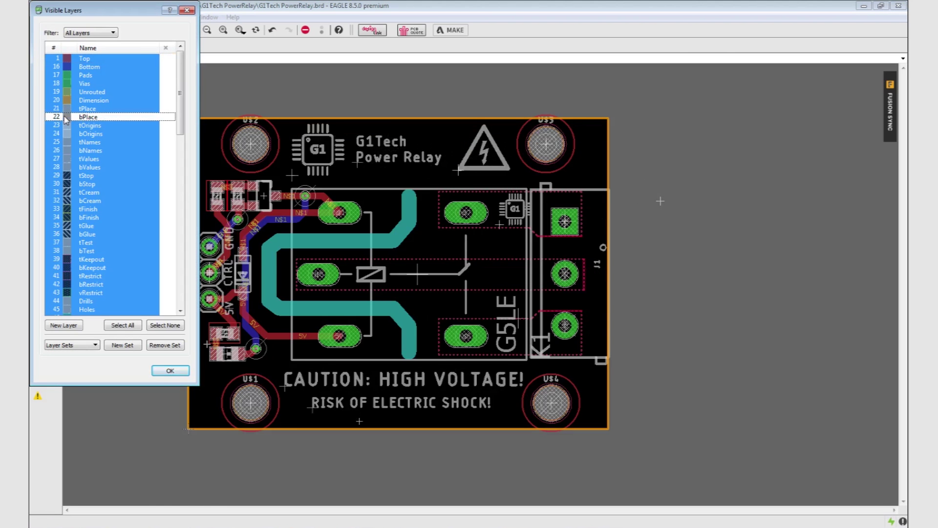
left_click(66, 118)
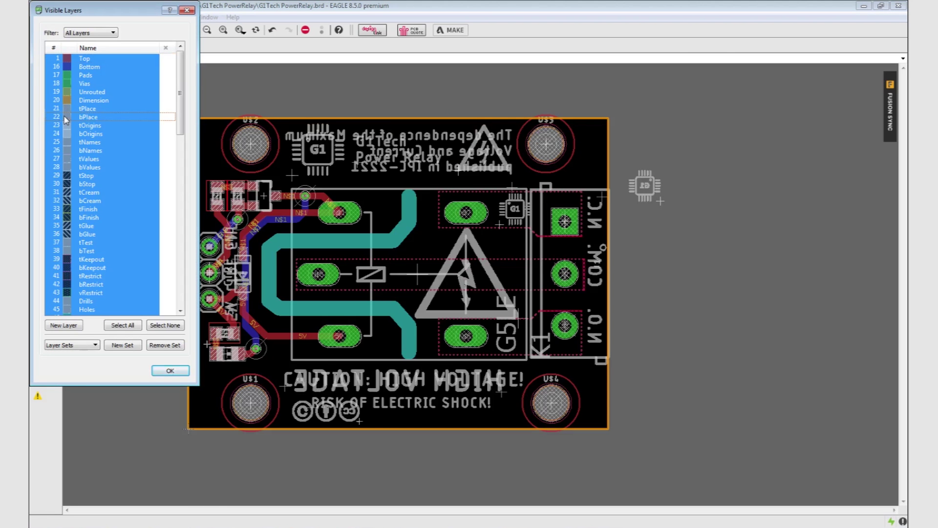
left_click(169, 370)
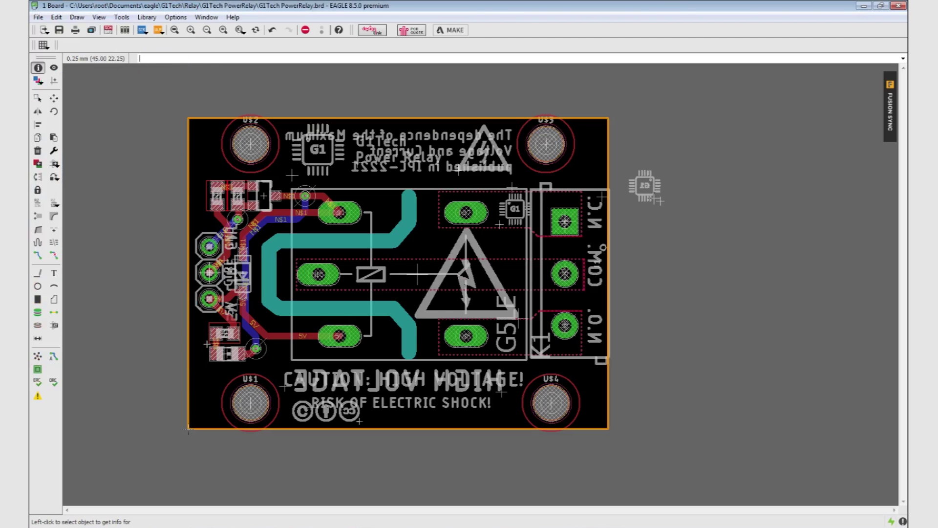
left_click(660, 201)
left_click(480, 173)
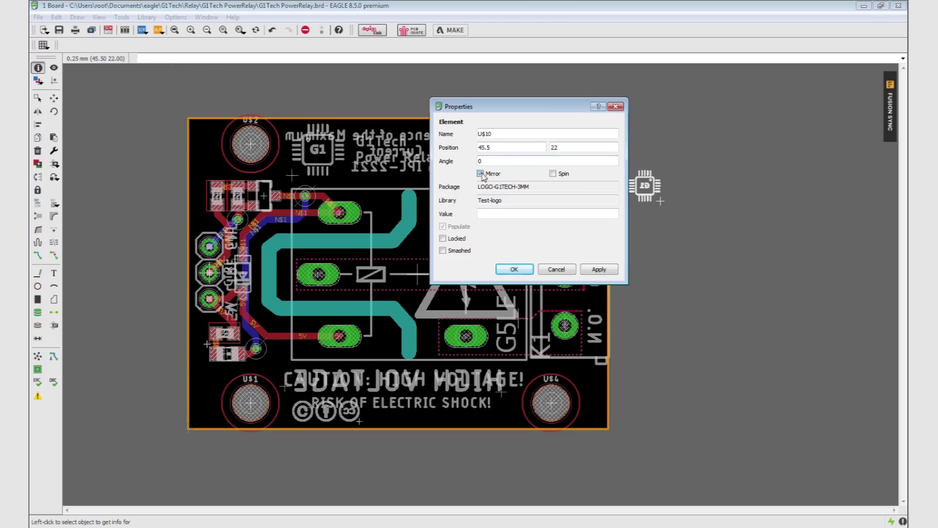
left_click(599, 269)
left_click(530, 270)
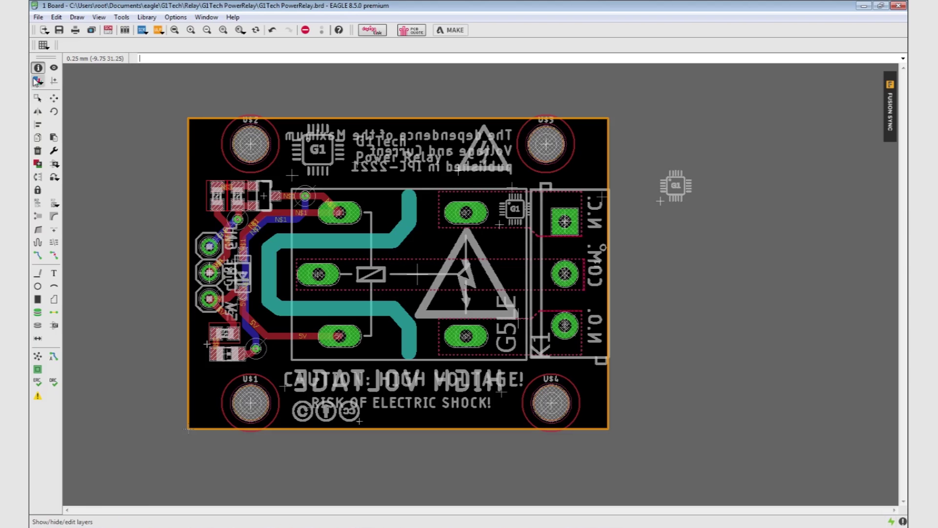
left_click(37, 81)
left_click(65, 109)
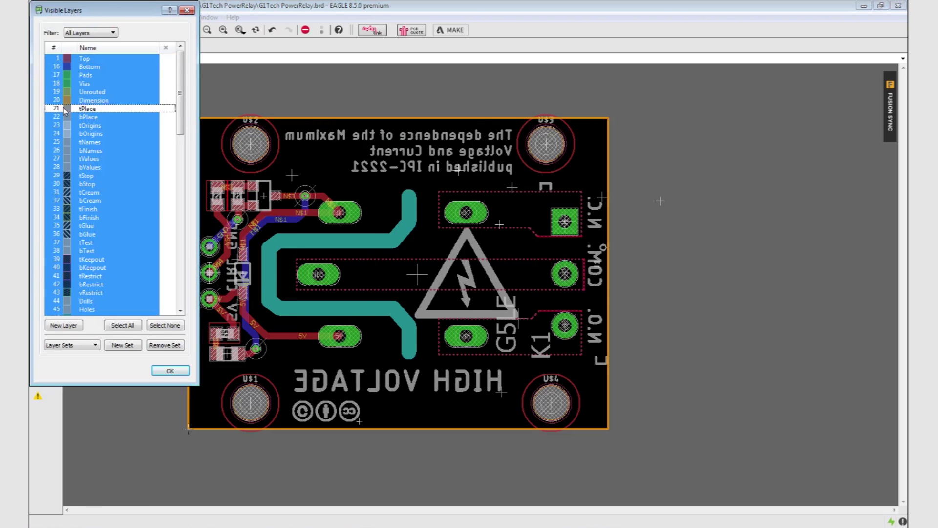
left_click(186, 10)
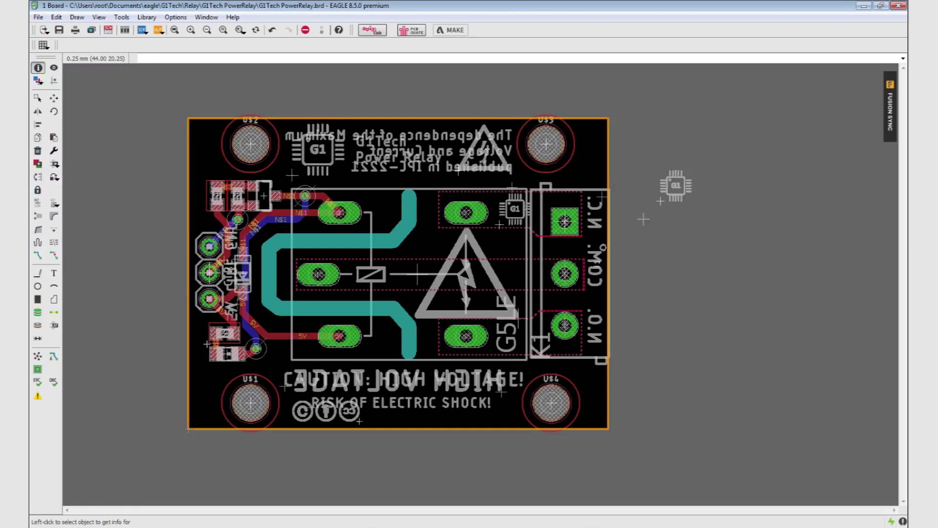